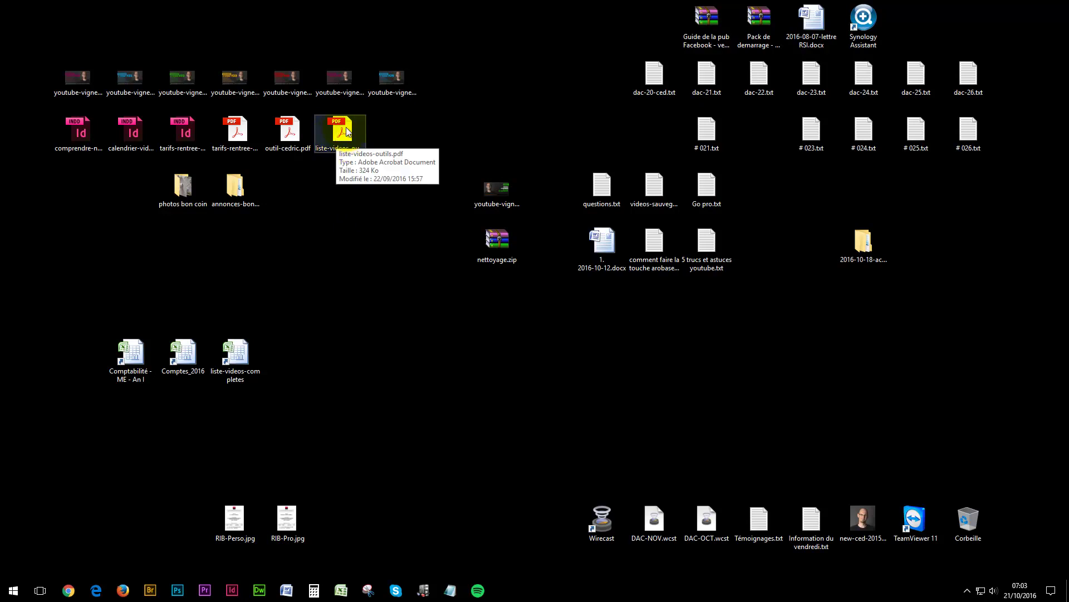
# Place liste-videos-outils.pdf and the liste-videos-completes shortcut side by side in the empty area above the spreadsheet shortcuts.
pyautogui.moveTo(345, 127); pyautogui.dragTo(334, 295)
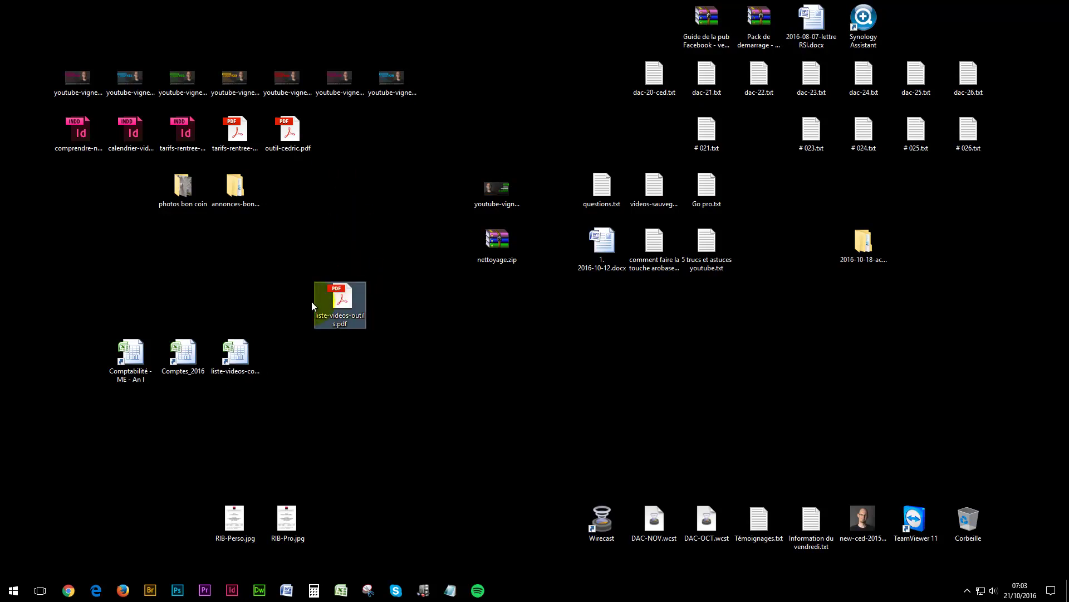
pyautogui.moveTo(240, 354); pyautogui.dragTo(279, 296)
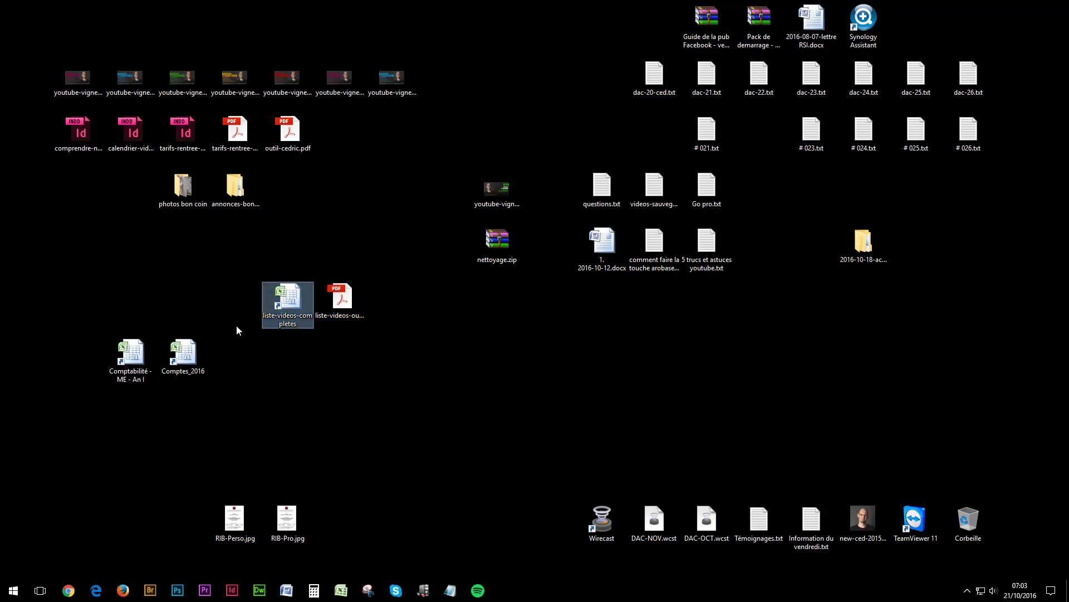
pyautogui.doubleClick(288, 300)
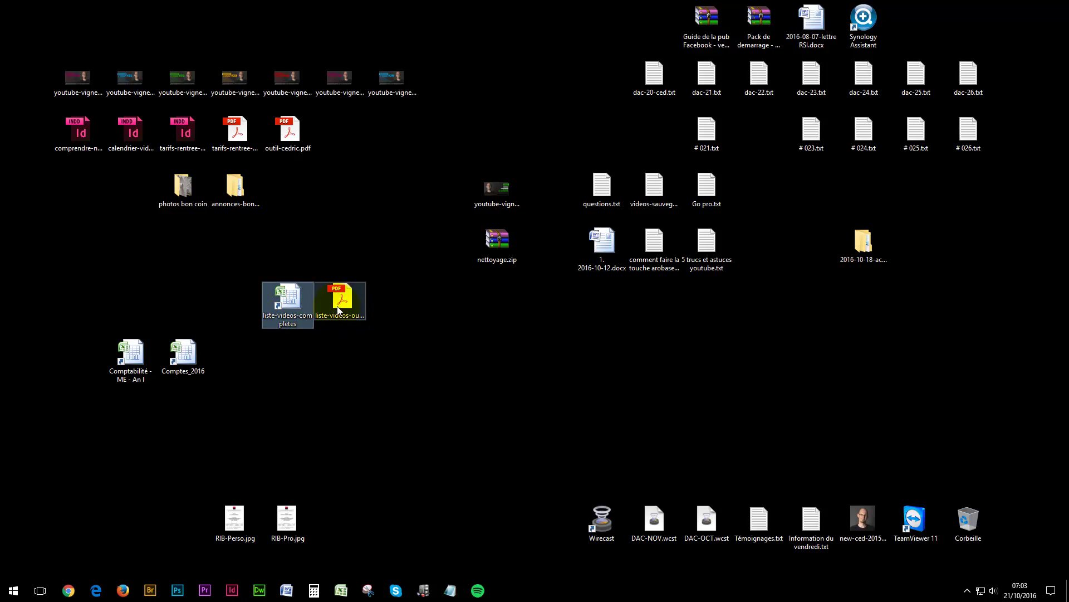
pyautogui.click(249, 276)
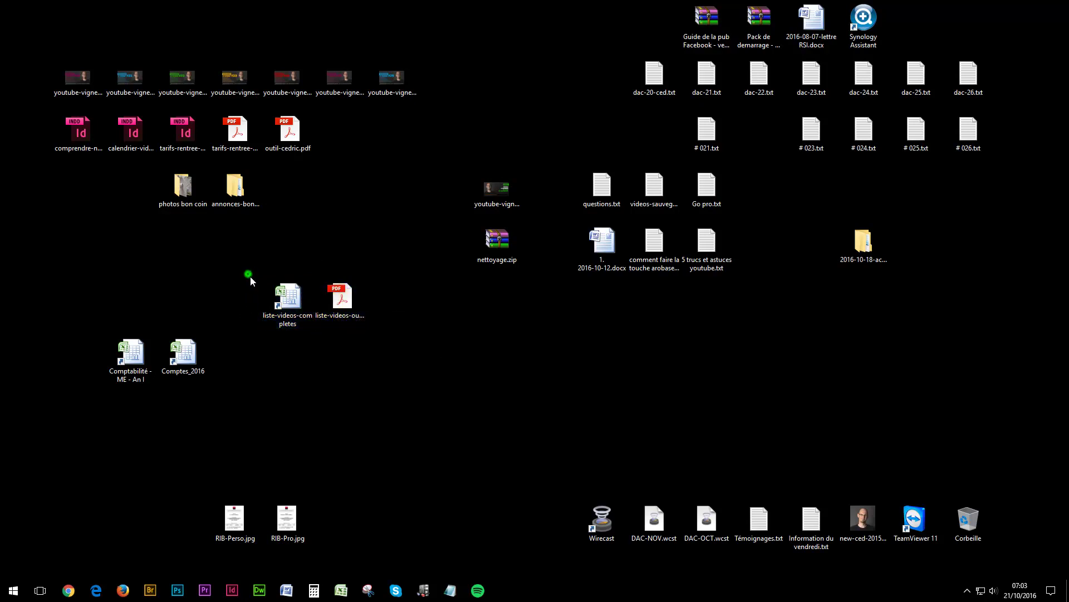
pyautogui.click(270, 315)
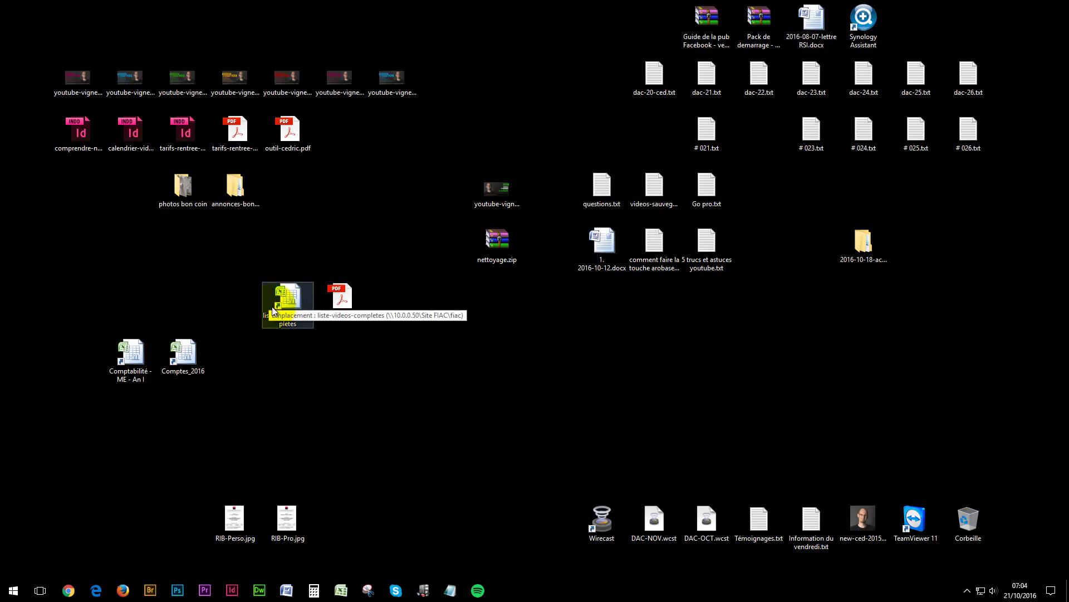
pyautogui.click(289, 343)
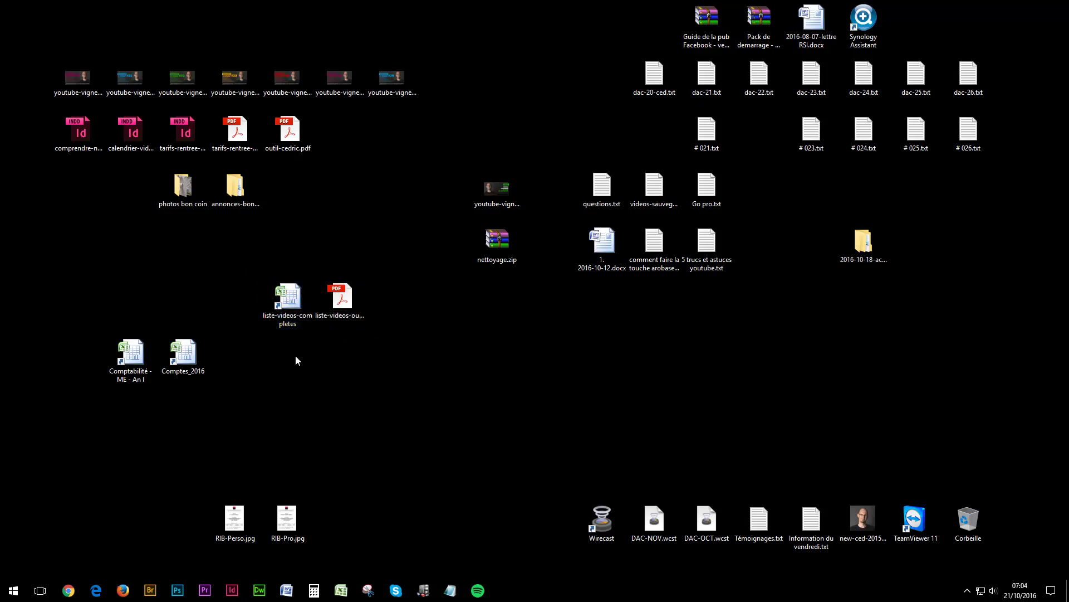
pyautogui.click(295, 295)
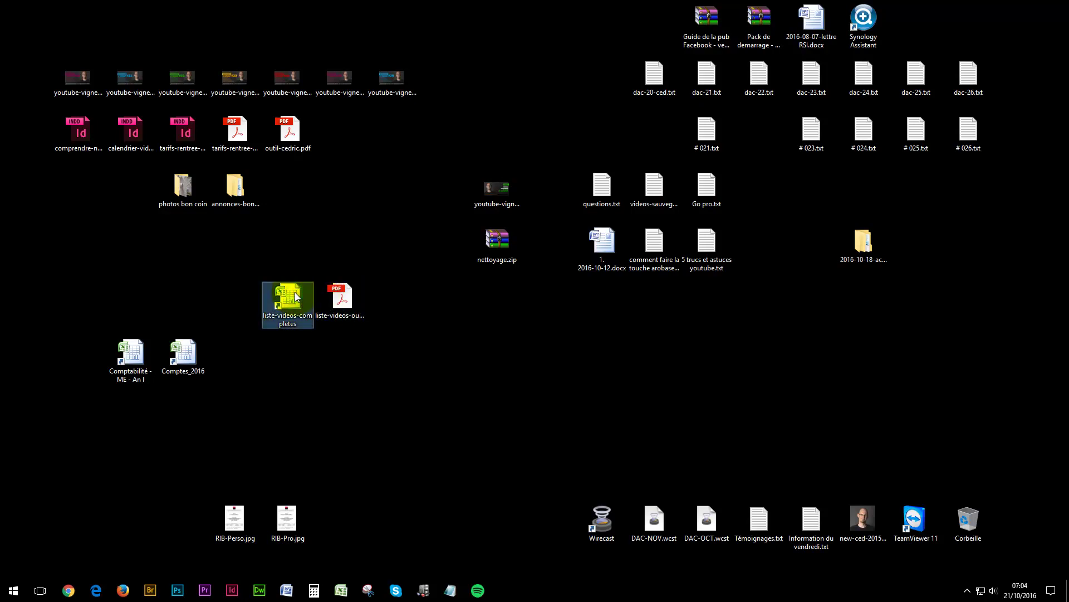
pyautogui.click(342, 295)
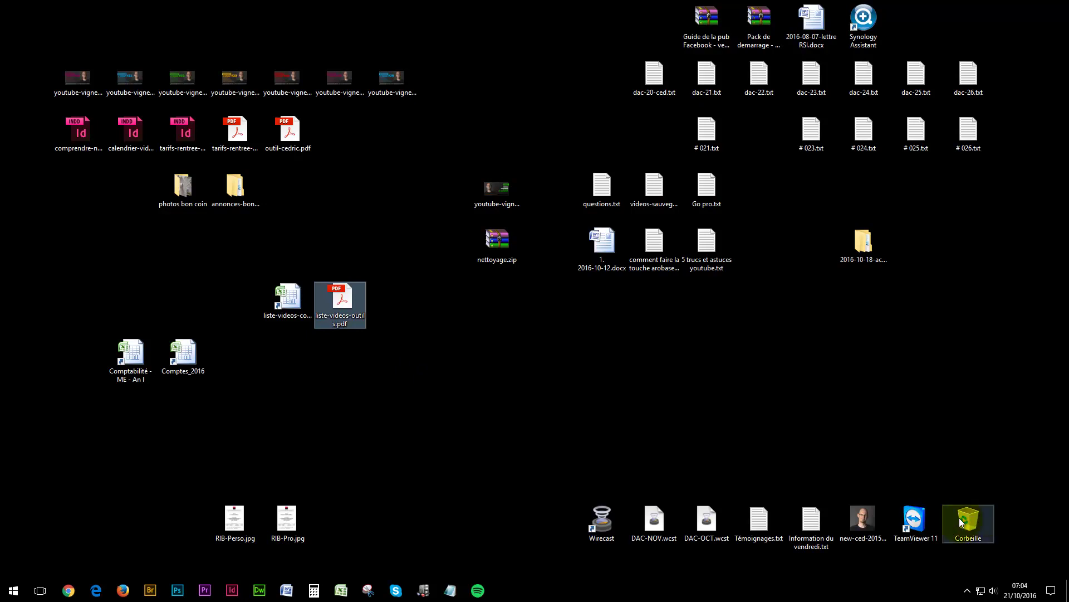
# Move the Recycle Bin closer to the desktop's right edge and line up the three spreadsheet shortcuts in one row on the left side.
pyautogui.moveTo(967, 518); pyautogui.dragTo(1036, 538)
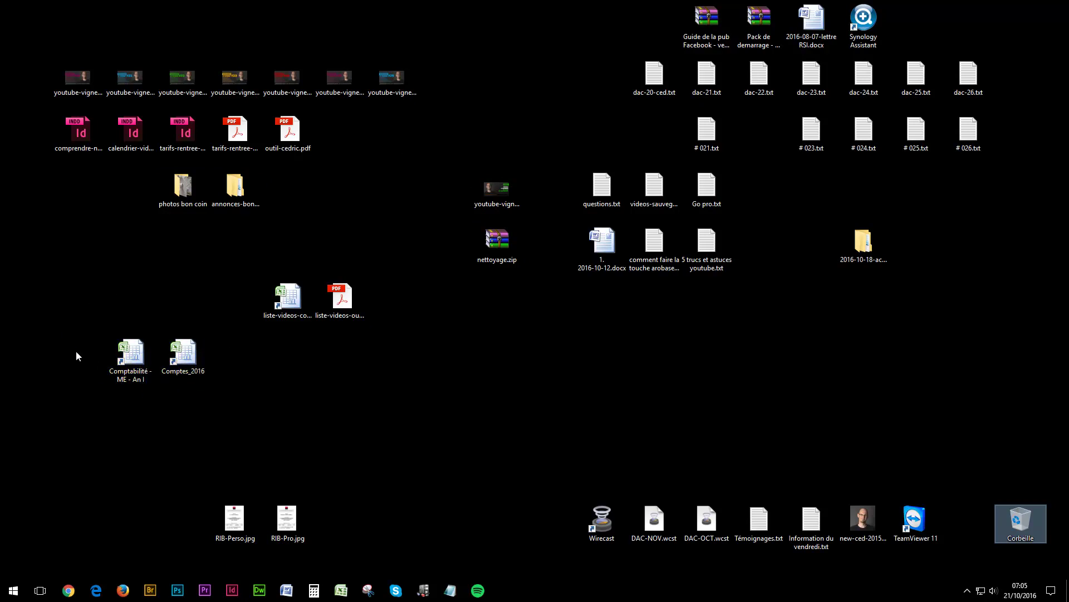
pyautogui.moveTo(130, 352); pyautogui.dragTo(78, 351)
pyautogui.moveTo(181, 353); pyautogui.dragTo(128, 354)
pyautogui.moveTo(287, 301); pyautogui.dragTo(182, 358)
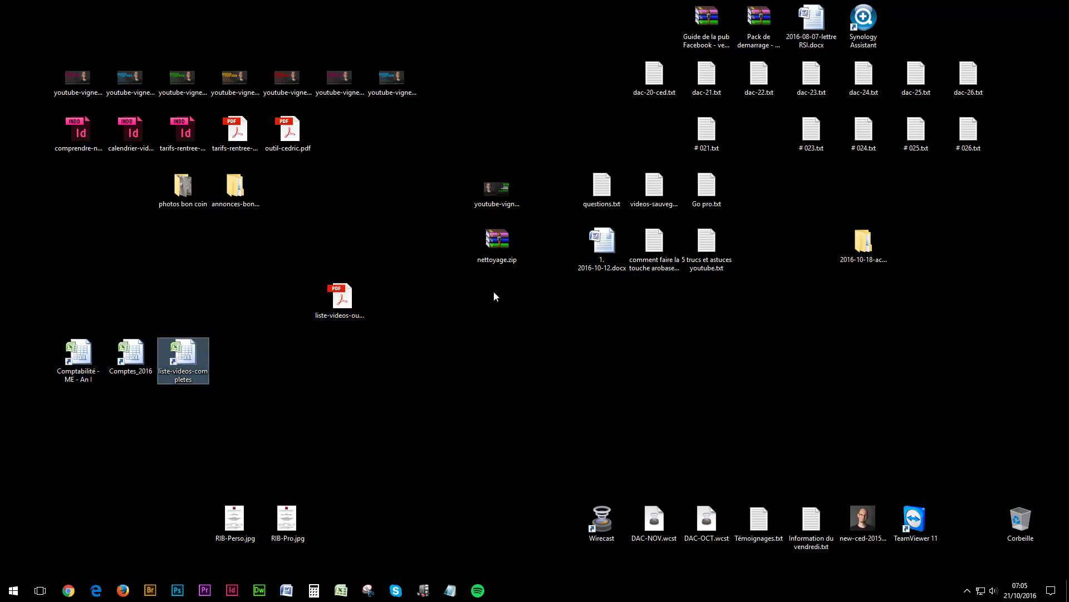
# Move nettoyage.zip into the right-hand icon group and place liste-videos-outils.pdf beside the liste-videos-completes shortcut.
pyautogui.moveTo(496, 254); pyautogui.dragTo(697, 370)
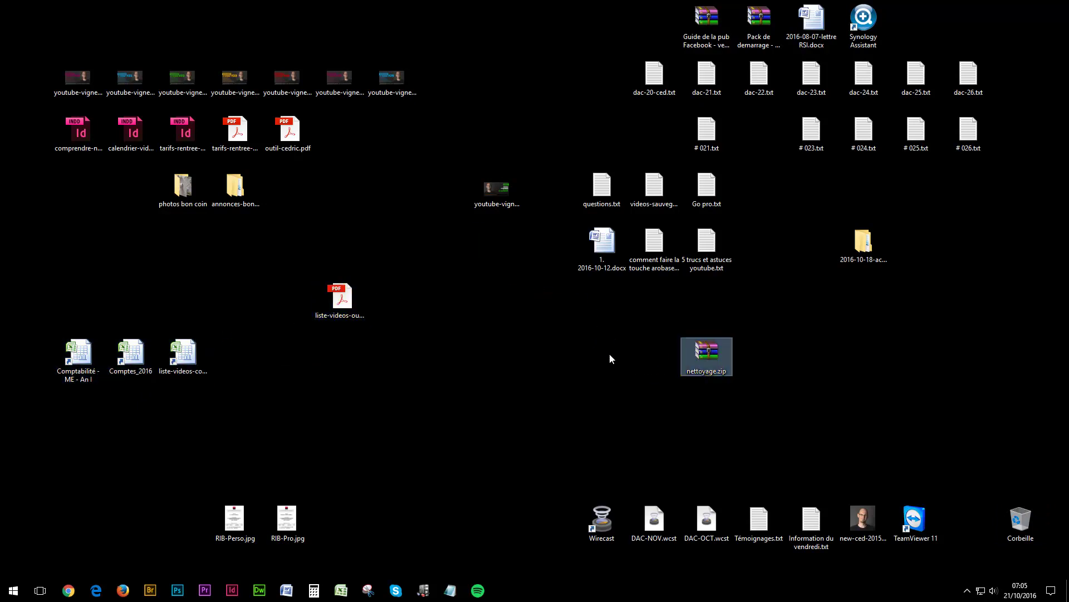
pyautogui.moveTo(348, 298); pyautogui.dragTo(242, 357)
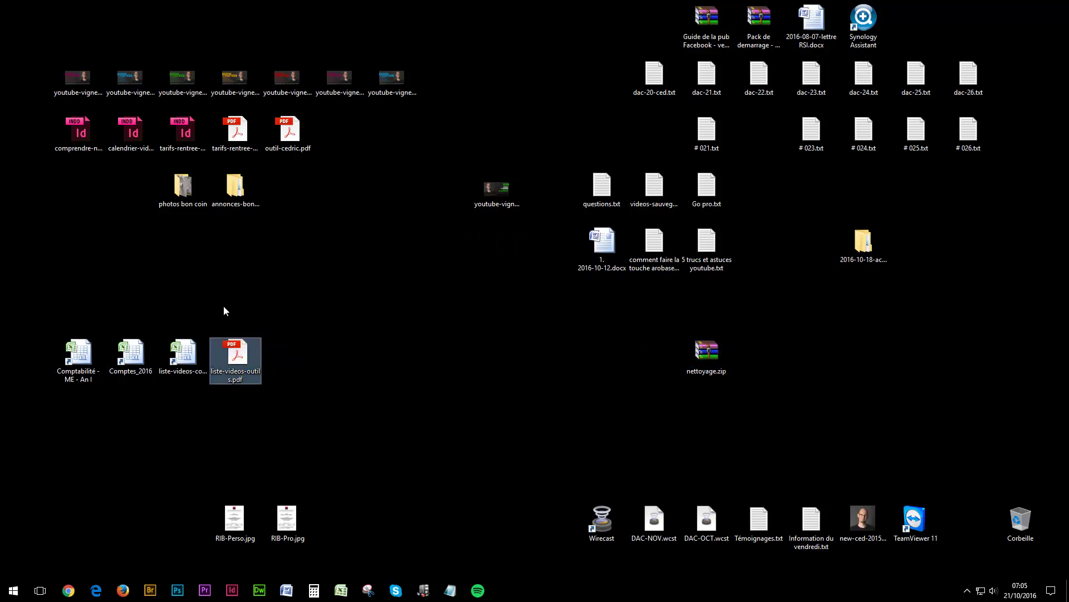
# Arrange the two remaining PDFs, the two folders and the three InDesign files in separate rows above the spreadsheet shortcuts.
pyautogui.moveTo(49, 51); pyautogui.dragTo(279, 49)
pyautogui.moveTo(350, 238); pyautogui.dragTo(226, 126)
pyautogui.moveTo(226, 126); pyautogui.dragTo(145, 226)
pyautogui.moveTo(180, 183); pyautogui.dragTo(78, 245)
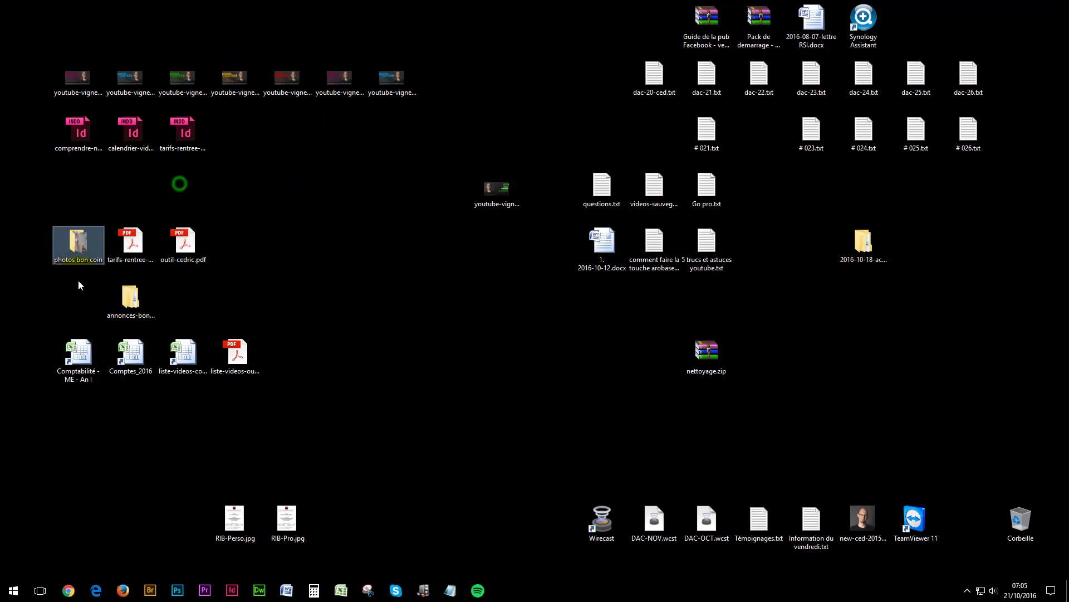
pyautogui.moveTo(78, 286); pyautogui.dragTo(79, 300)
pyautogui.moveTo(31, 118); pyautogui.dragTo(186, 195)
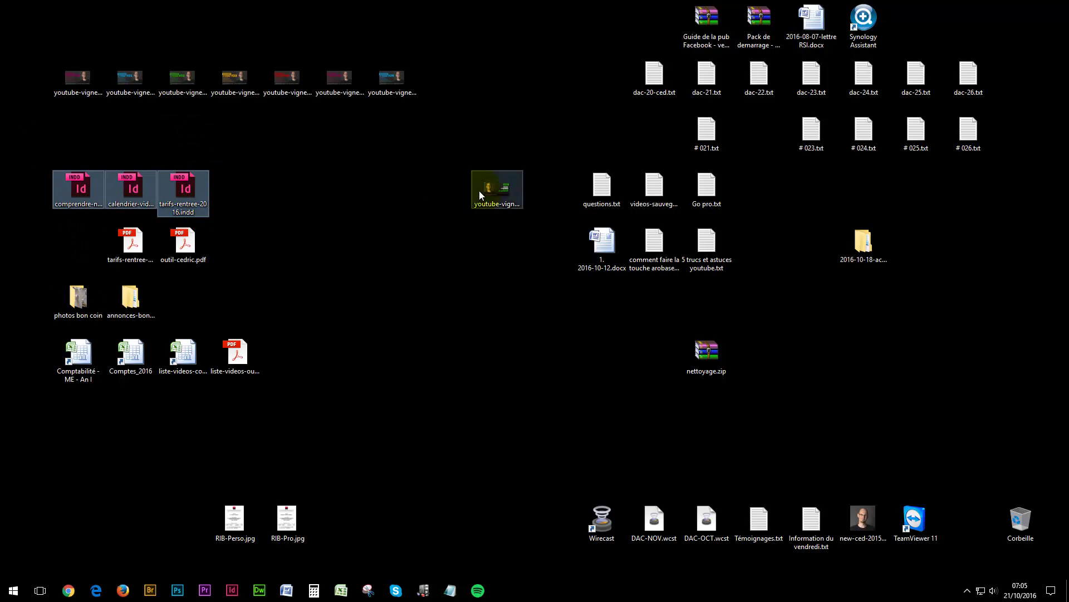
# Move all the YouTube thumbnail images into the right-hand icon group, in rows below the text and Word files.
pyautogui.moveTo(493, 191); pyautogui.dragTo(611, 313)
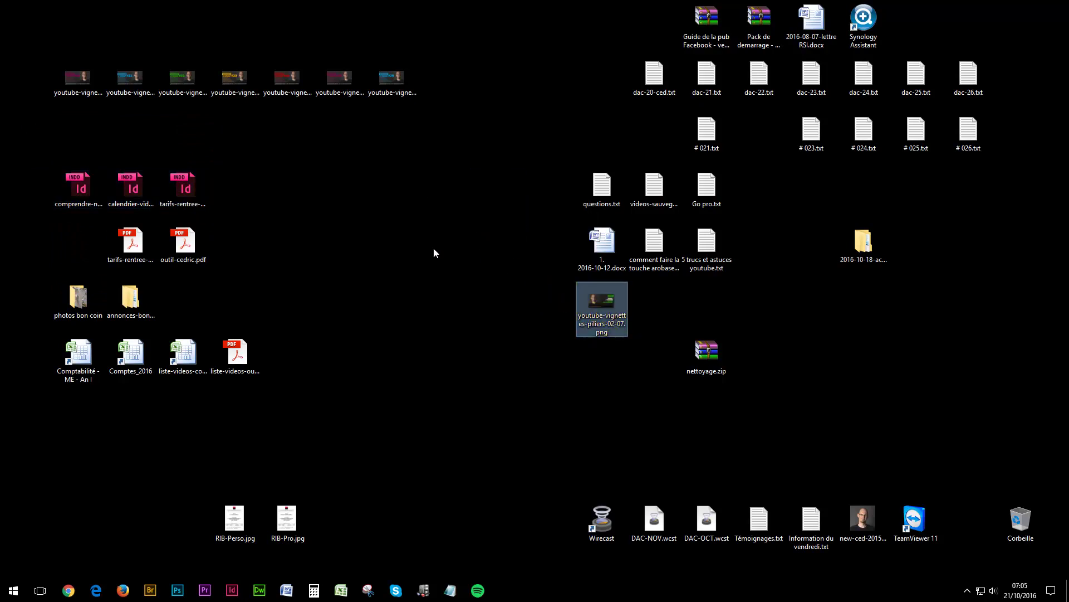
pyautogui.moveTo(51, 43); pyautogui.dragTo(415, 94)
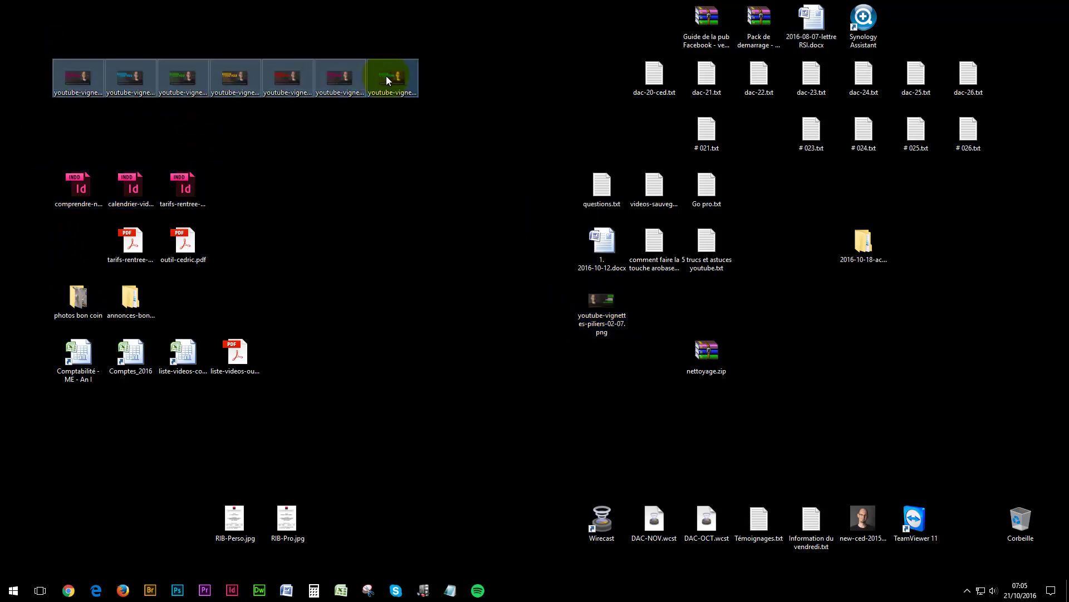
pyautogui.moveTo(331, 39); pyautogui.dragTo(656, 341)
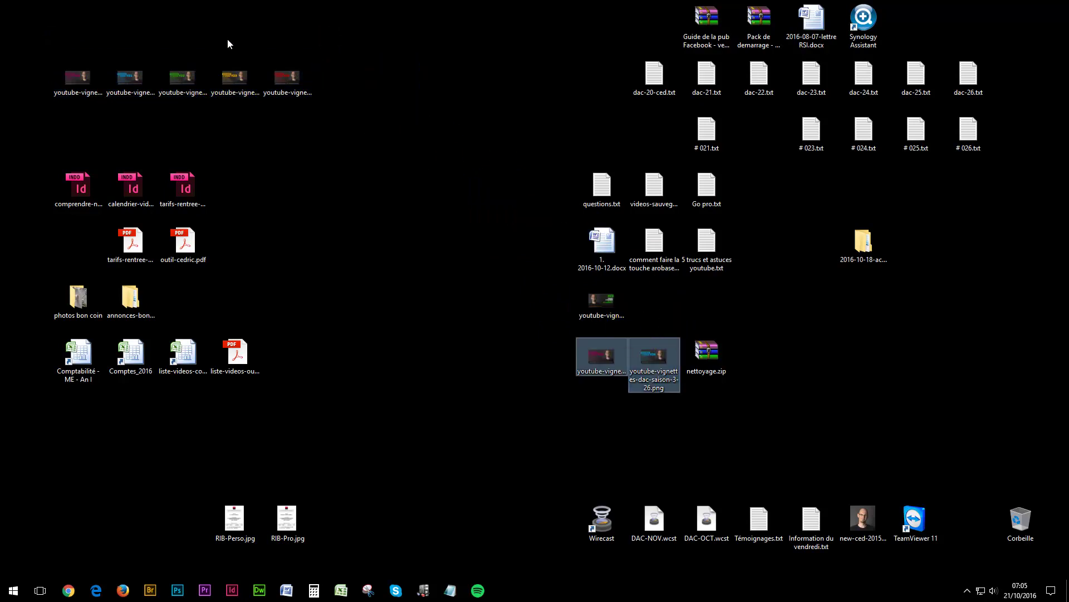
pyautogui.click(314, 122)
pyautogui.moveTo(315, 120); pyautogui.dragTo(663, 303)
pyautogui.click(449, 243)
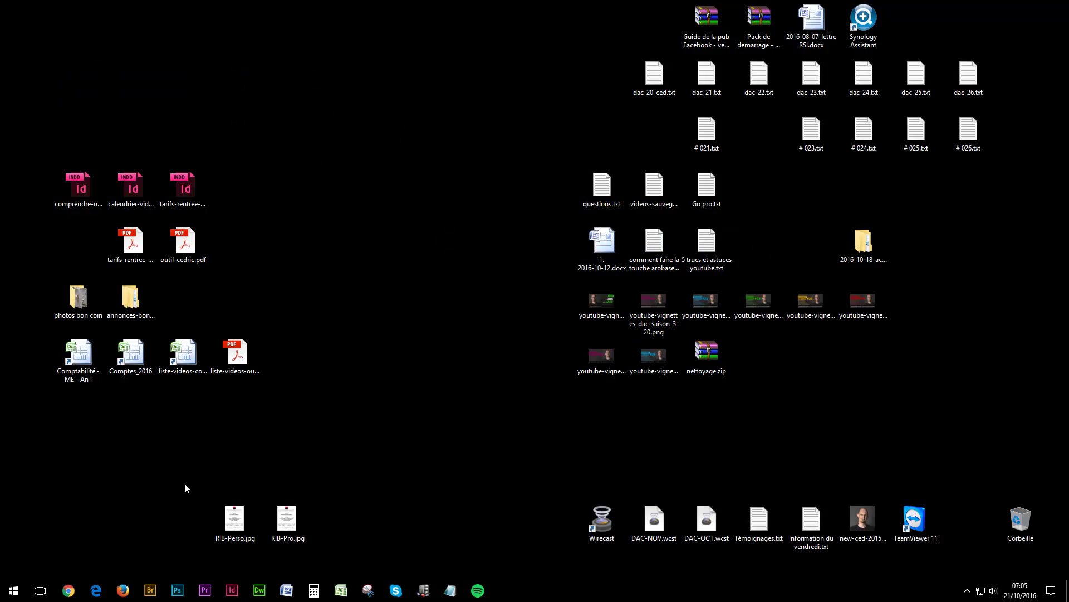
# Move the two RIB images below the spreadsheet row and the 2016-10-18-acheter-des-formations-sur-tuto folder beside 5 trucs et astuces youtube.txt.
pyautogui.moveTo(185, 483); pyautogui.dragTo(289, 541)
pyautogui.moveTo(285, 517); pyautogui.dragTo(201, 412)
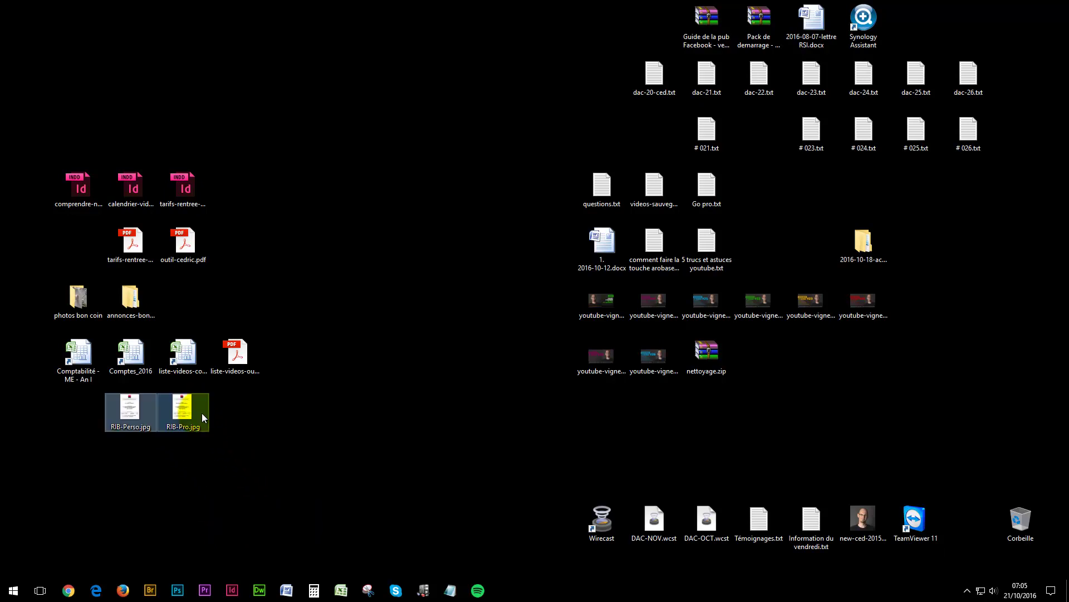
pyautogui.moveTo(867, 245); pyautogui.dragTo(736, 238)
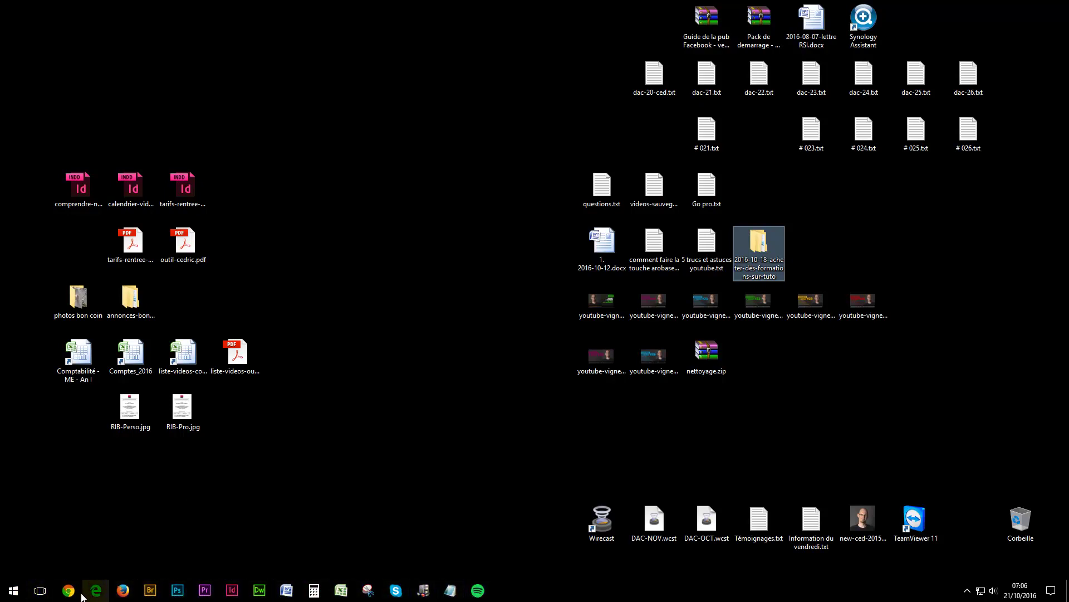
# Open the Documents folder to view its contents, and close the window again.
pyautogui.click(23, 592)
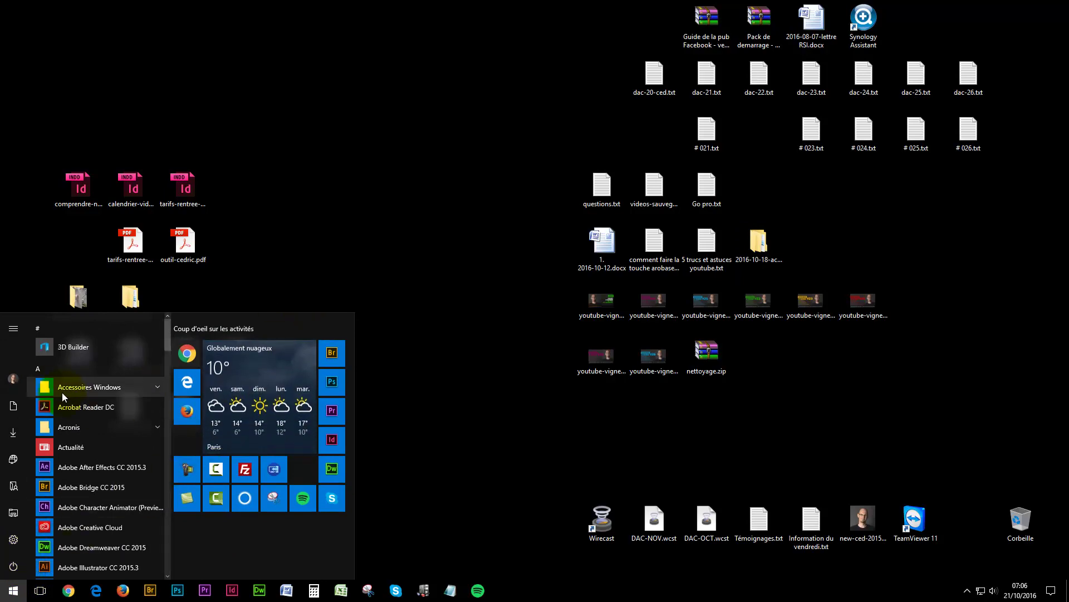
pyautogui.click(14, 406)
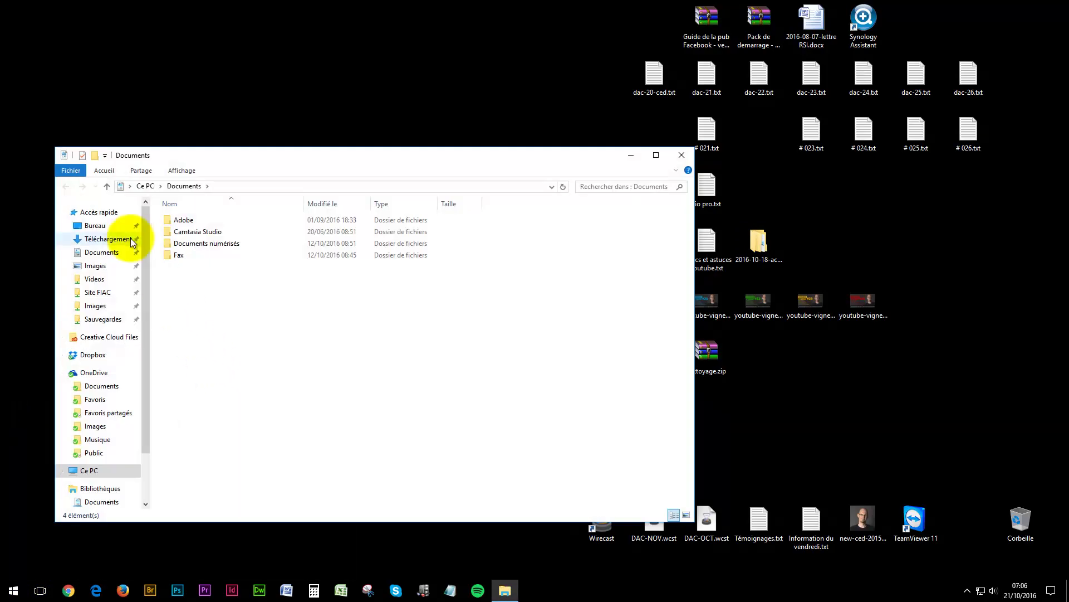
pyautogui.click(681, 156)
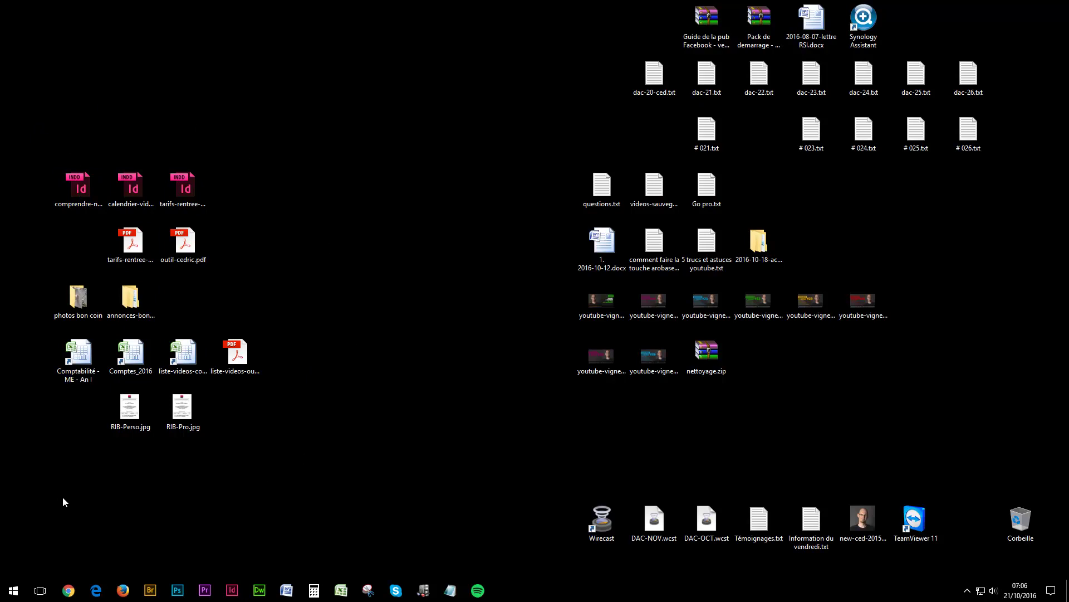
pyautogui.click(133, 412)
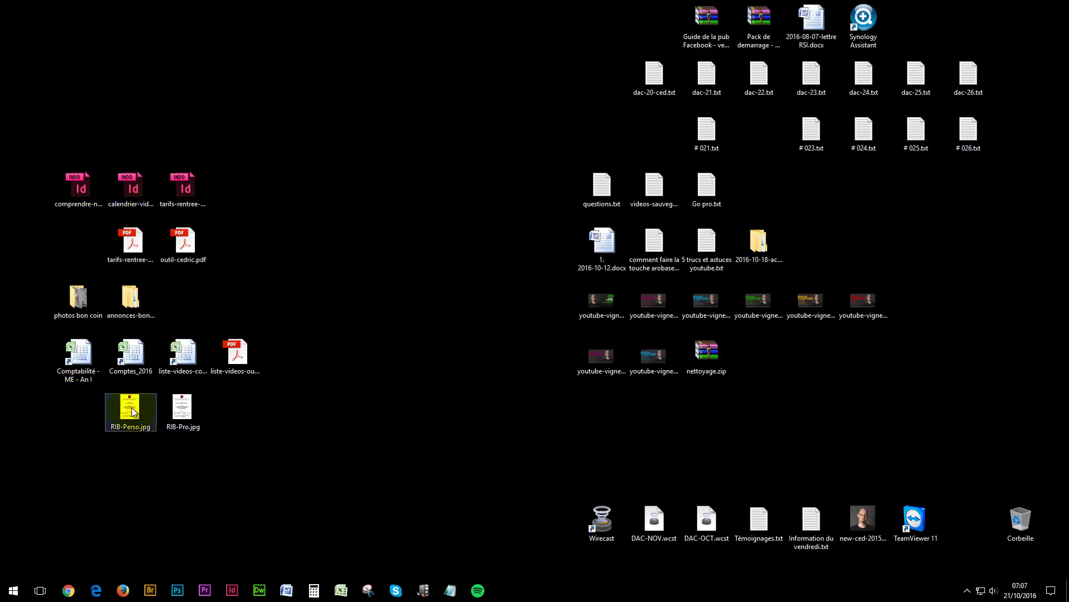
pyautogui.click(173, 415)
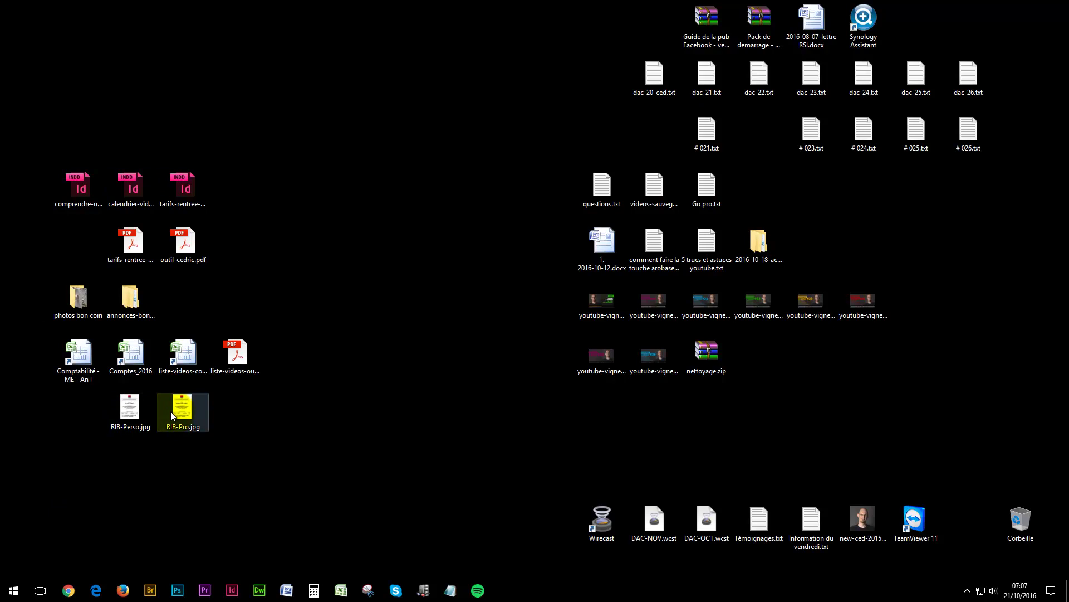
pyautogui.click(442, 258)
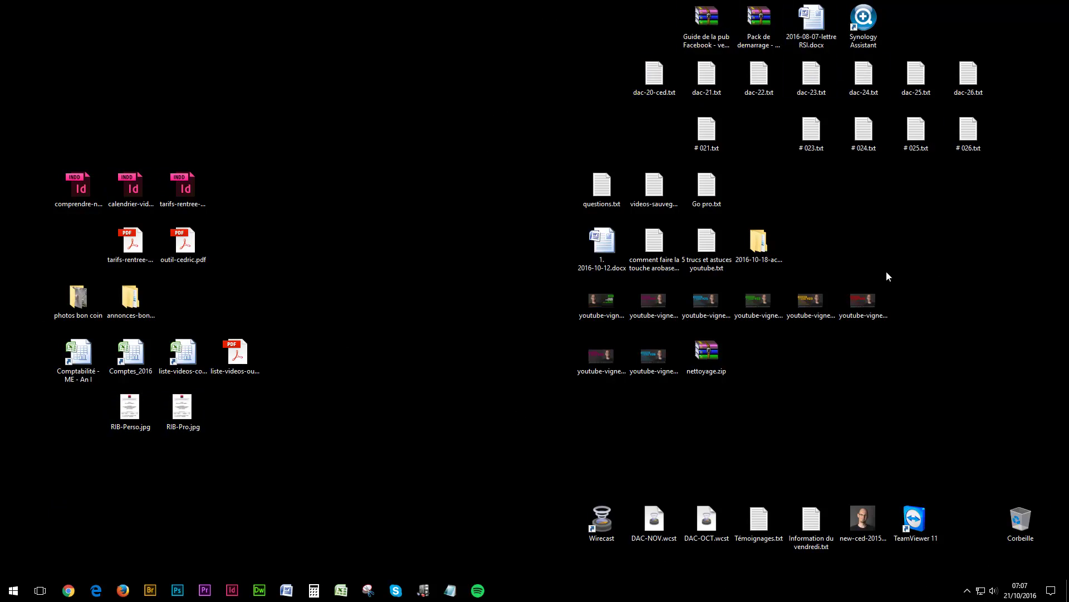
# Delete the whole left-hand group of desktop icons: the InDesign files, PDFs, two folders, spreadsheet shortcuts and RIB images.
pyautogui.moveTo(38, 130); pyautogui.dragTo(272, 453)
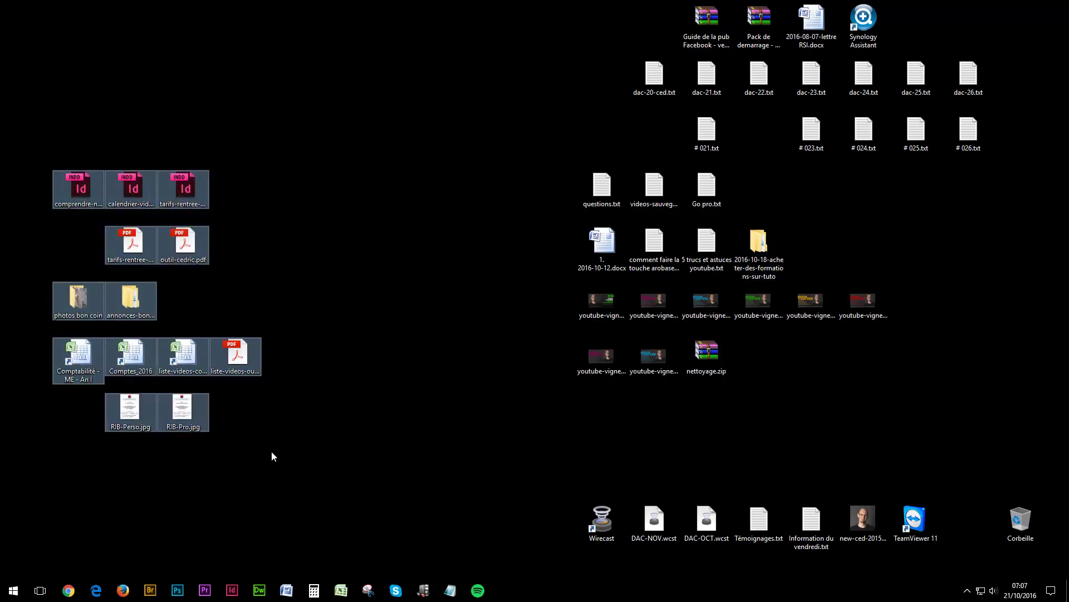
pyautogui.click(241, 358)
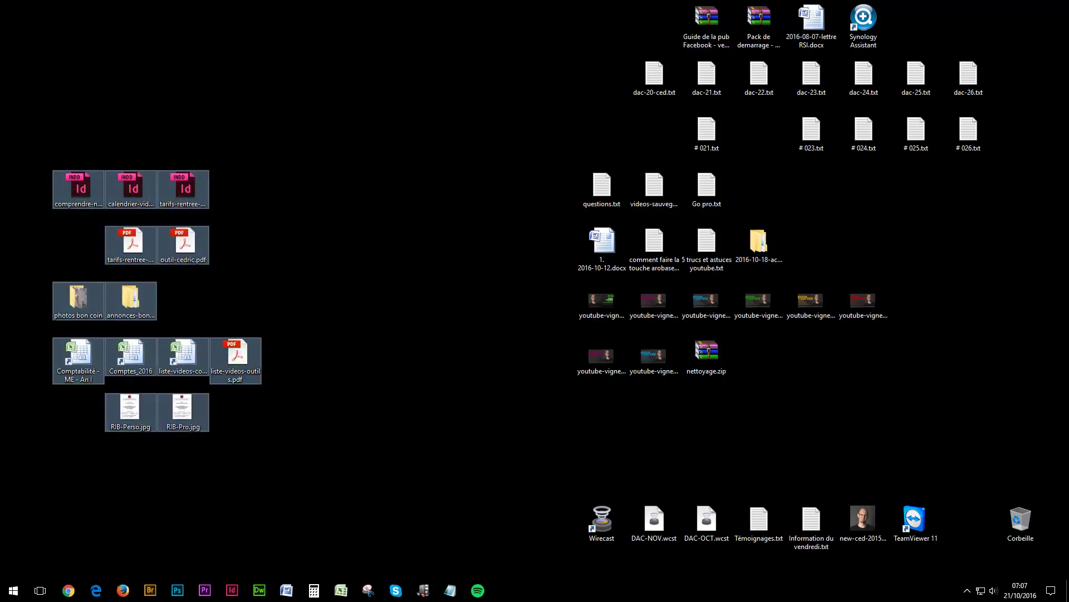
pyautogui.press('Delete')
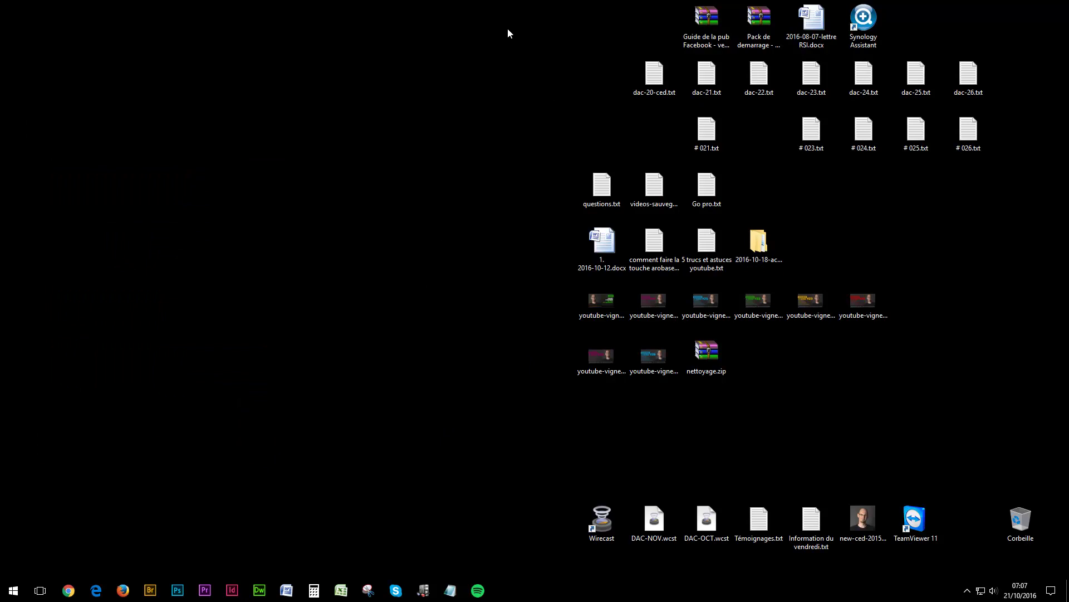
# Move all remaining desktop icons except the Recycle Bin together towards the centre of the desktop, five columns to the left.
pyautogui.moveTo(511, 20); pyautogui.dragTo(964, 544)
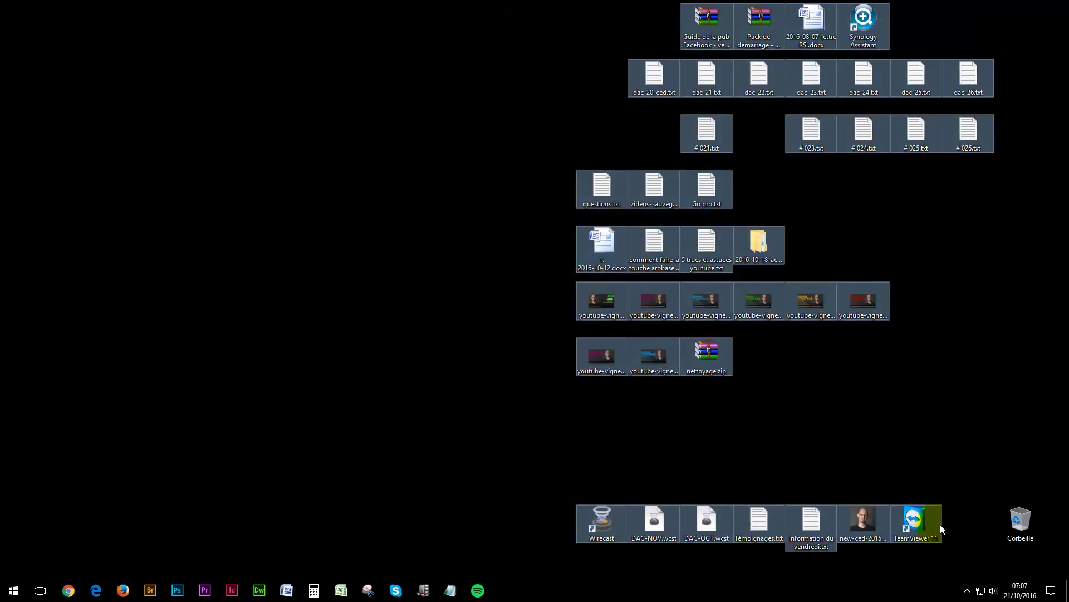
pyautogui.moveTo(594, 245); pyautogui.dragTo(333, 253)
pyautogui.click(190, 265)
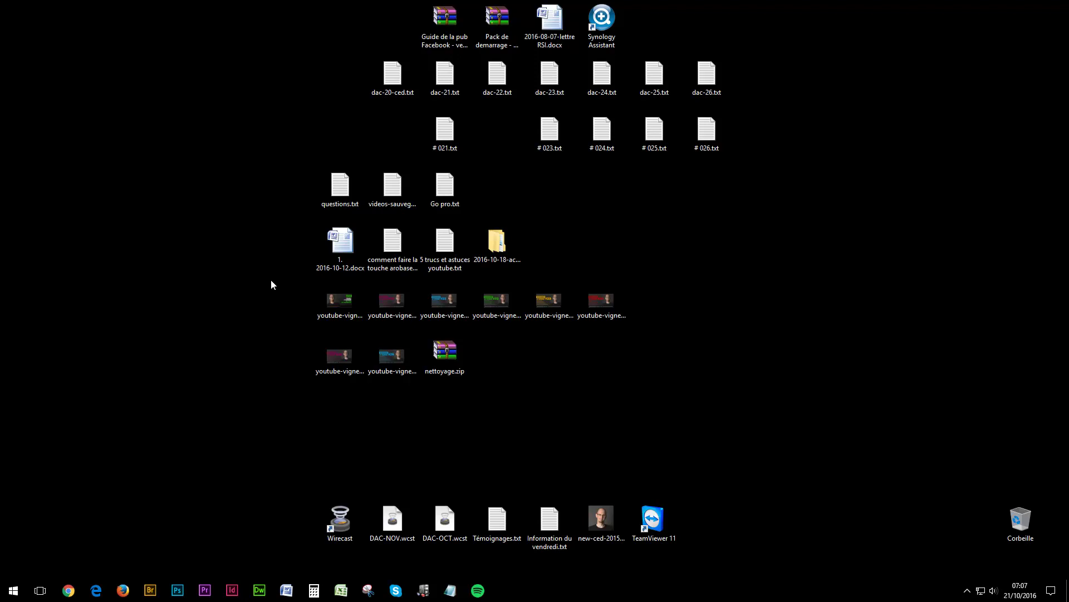
pyautogui.moveTo(312, 485); pyautogui.dragTo(356, 548)
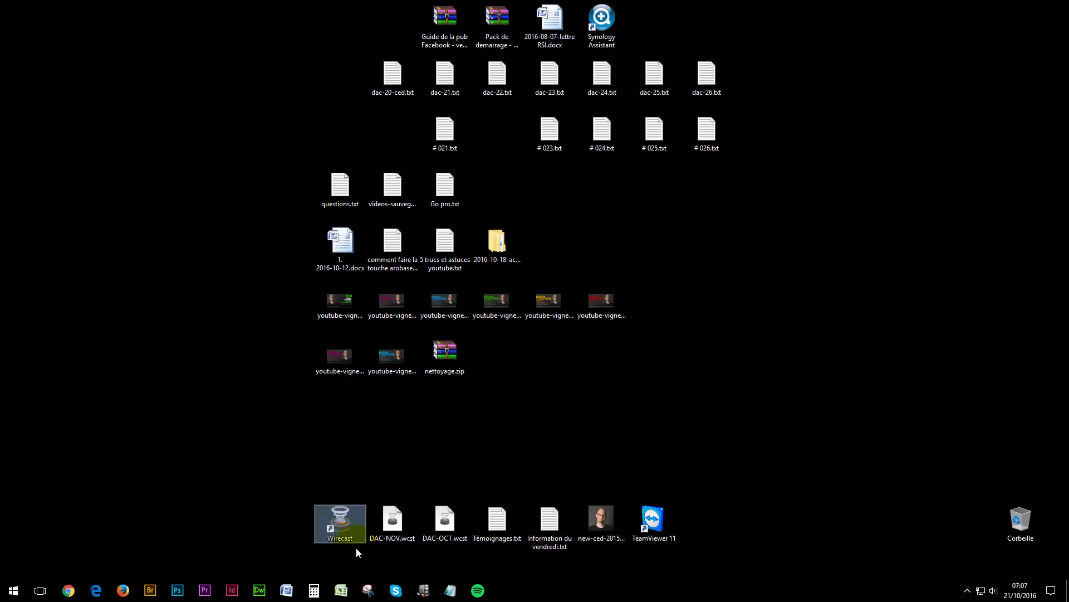
pyautogui.click(450, 460)
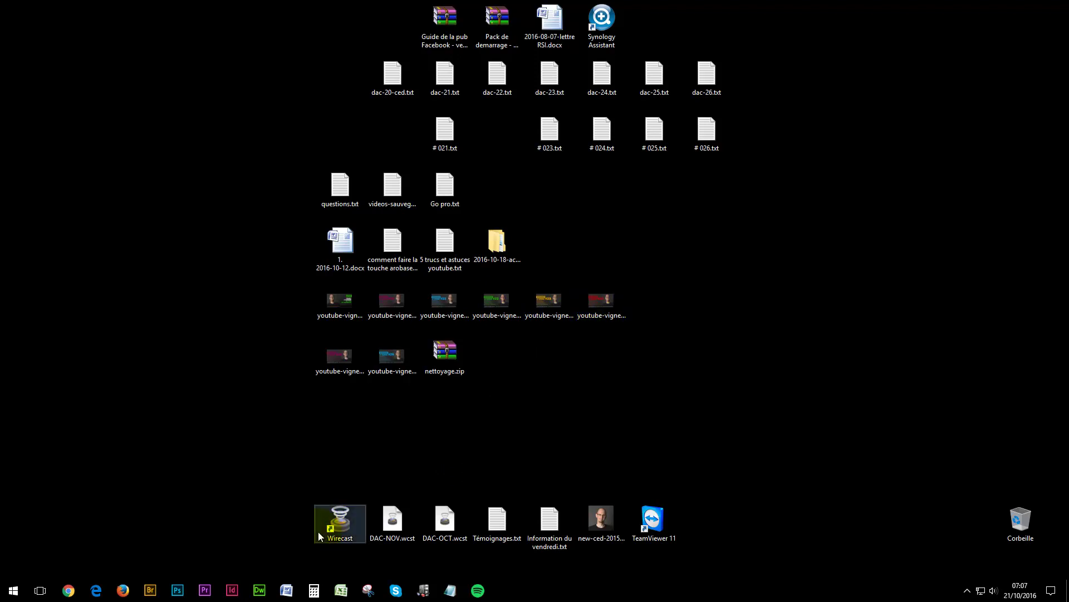
# Open the 2016-10-18-acheter-des-formations-sur-tuto folder from the desktop to view its contents.
pyautogui.click(483, 262)
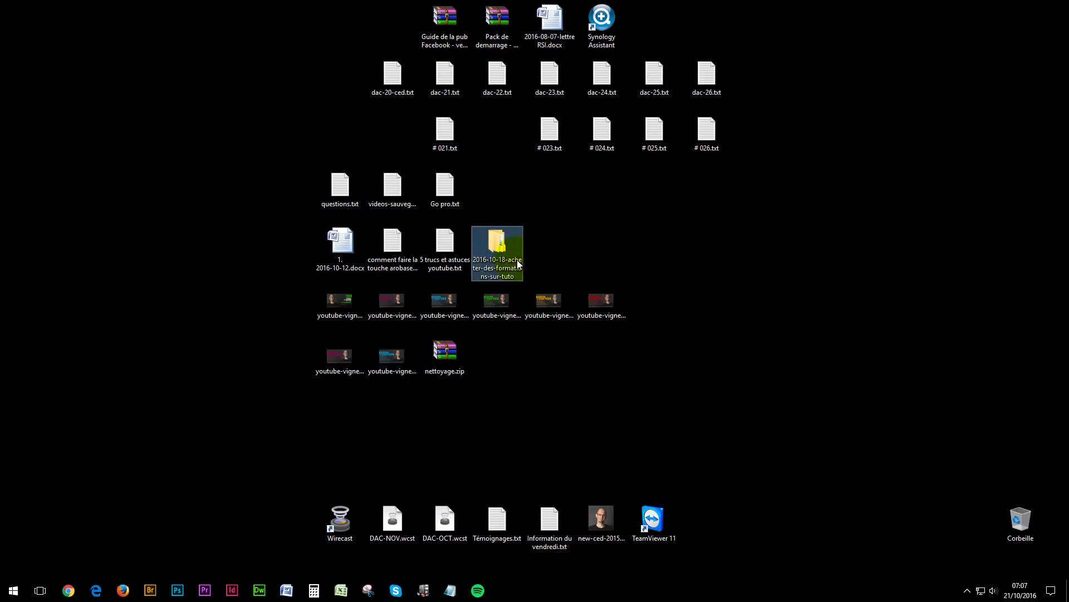
pyautogui.doubleClick(499, 241)
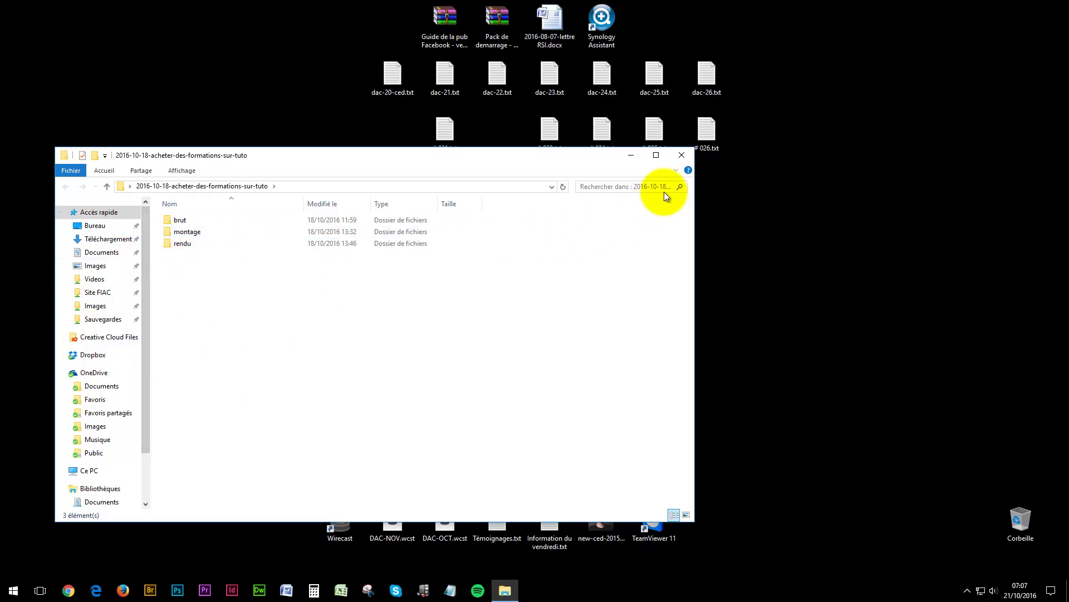
# Close the open folder window and create a new desktop folder named "A ranger" in the empty area beside the icons.
pyautogui.click(683, 155)
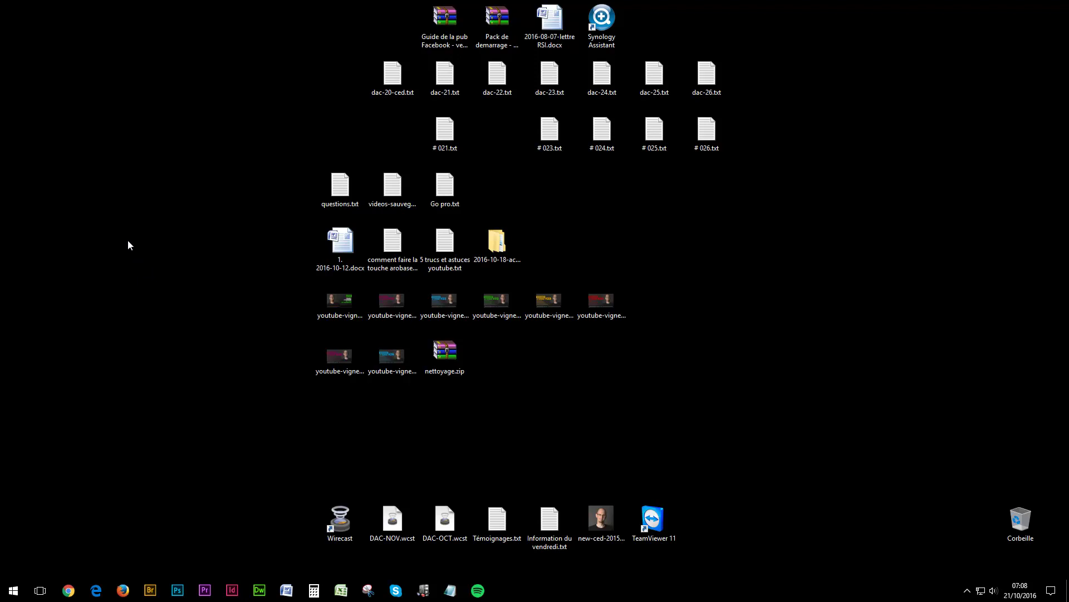
pyautogui.rightClick(138, 223)
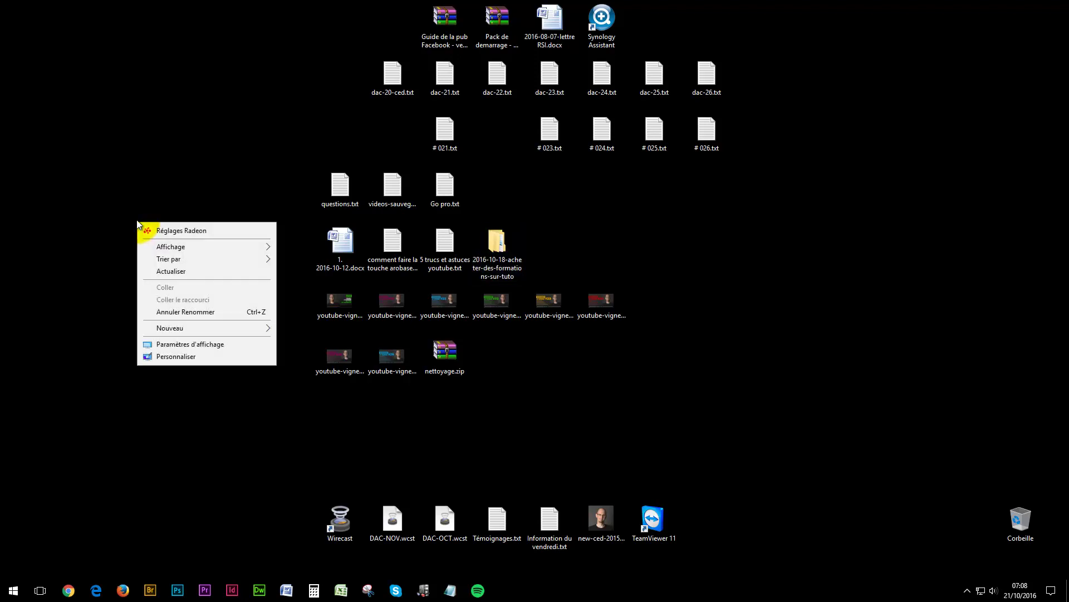
pyautogui.moveTo(169, 327)
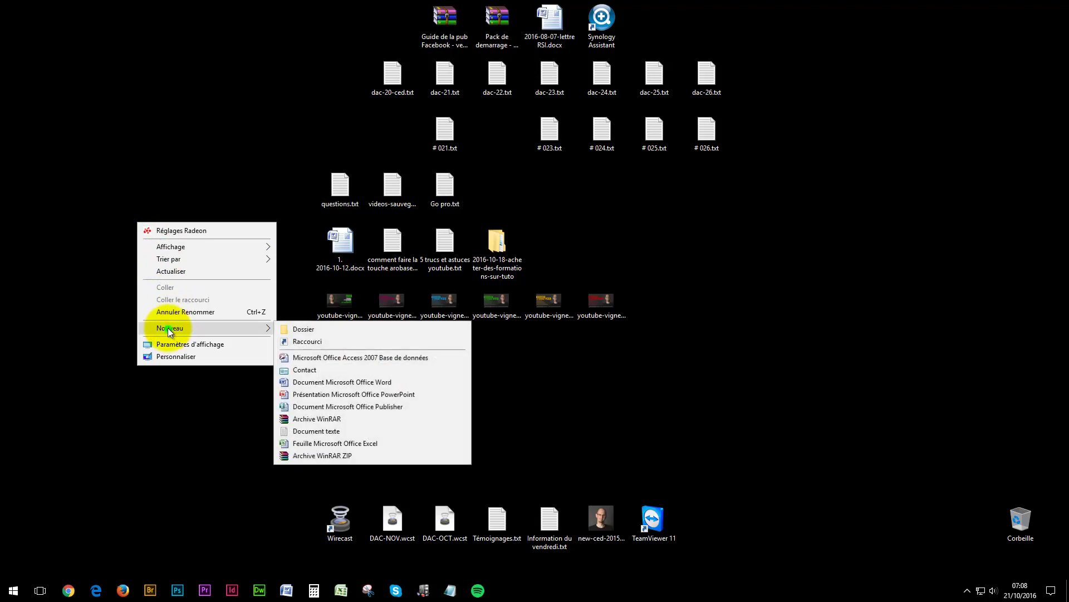
pyautogui.click(295, 329)
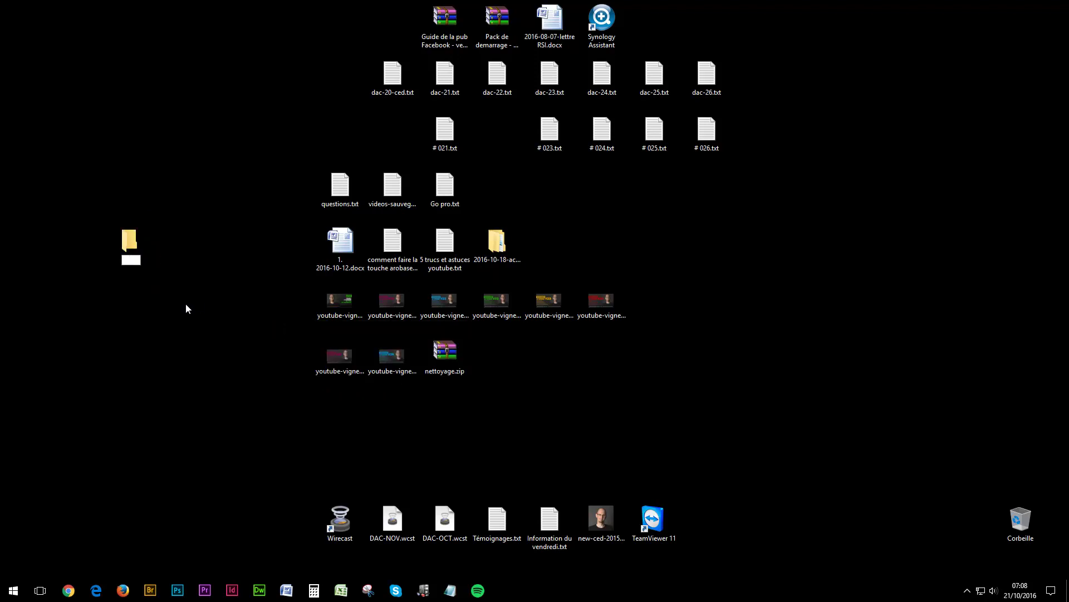
pyautogui.write('A ranger')
pyautogui.press('Return')
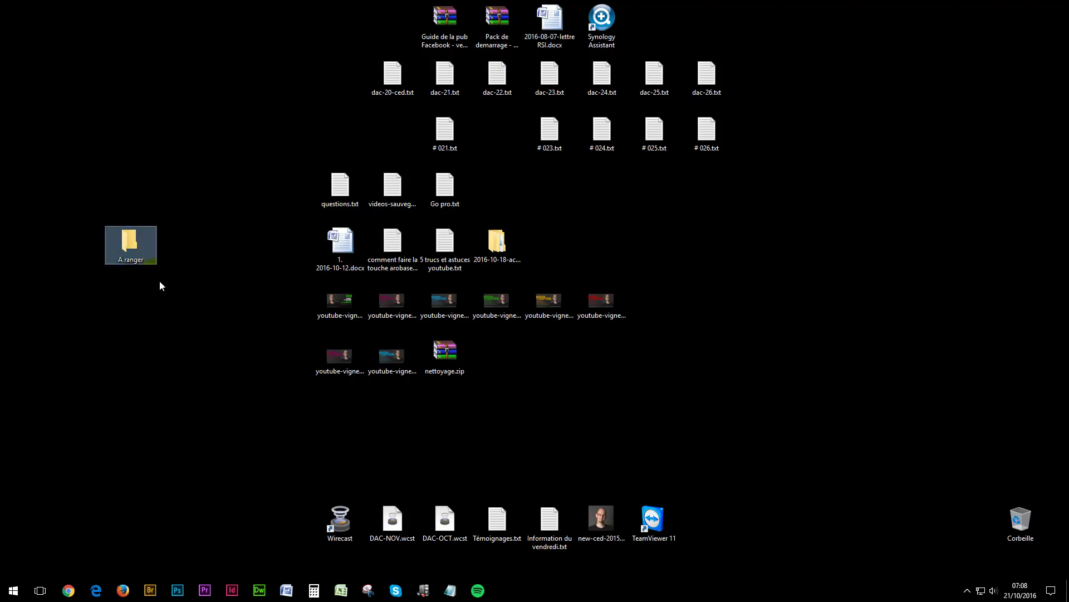
# Create a second desktop folder named "Je ne sais pas" and place it directly beside the A ranger folder.
pyautogui.rightClick(186, 261)
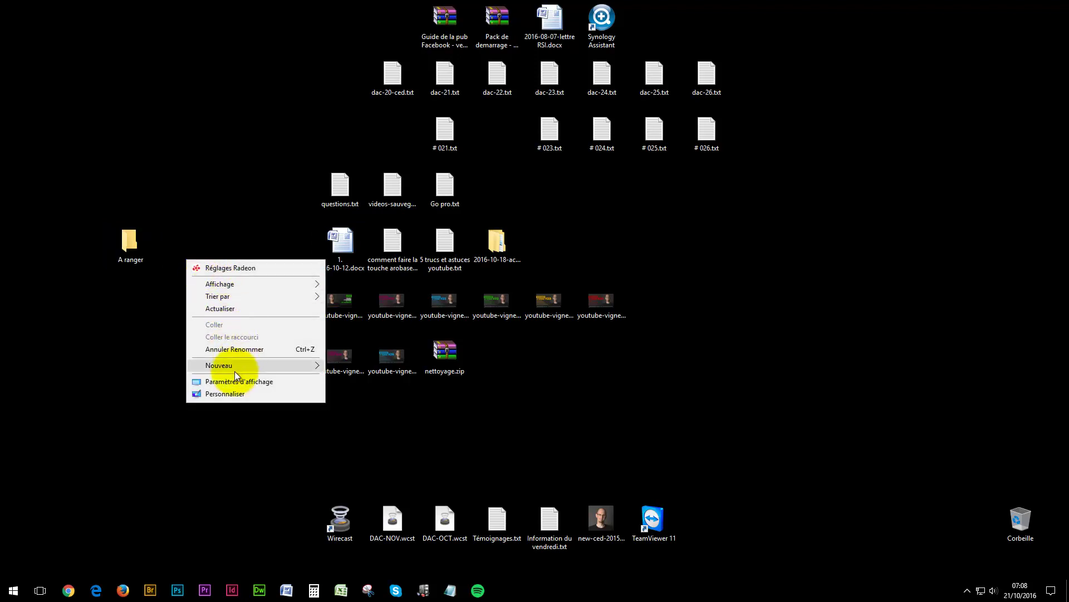
pyautogui.moveTo(235, 367)
pyautogui.click(347, 366)
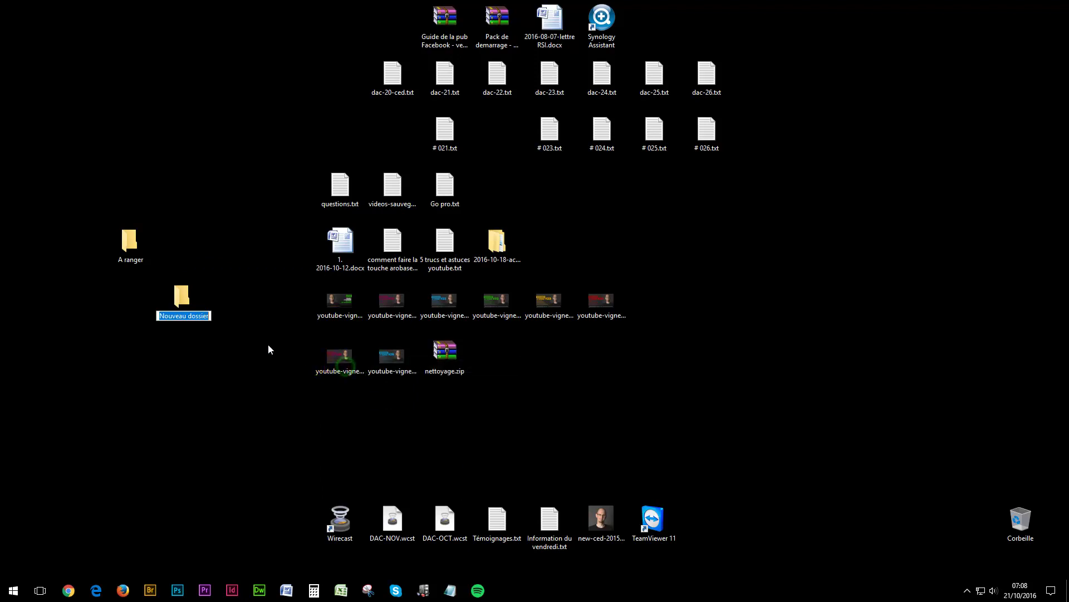
pyautogui.write('J')
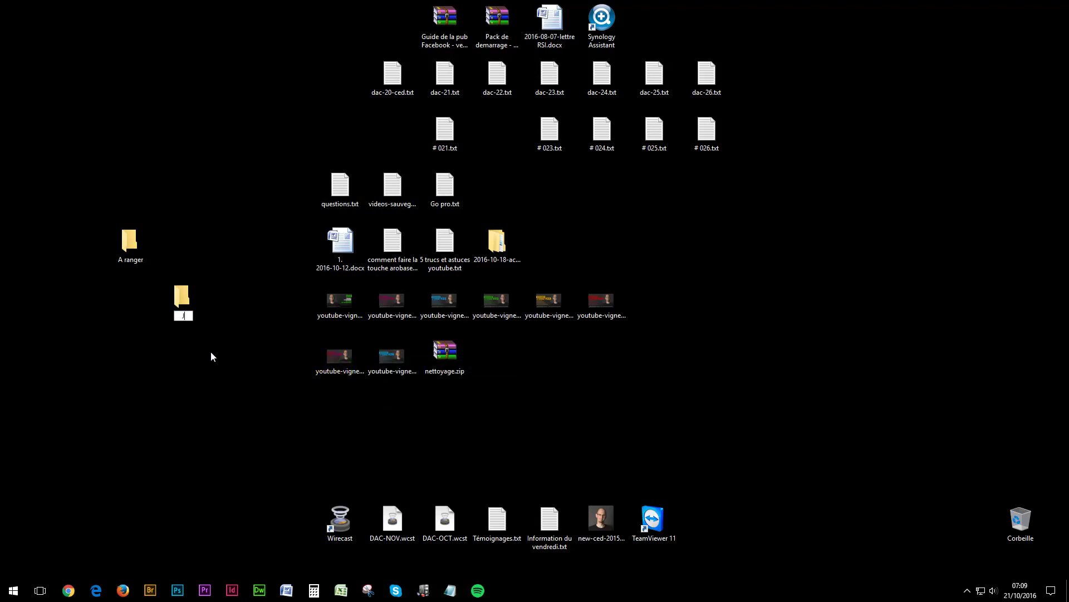
pyautogui.write('e ne sais pas')
pyautogui.press('Return')
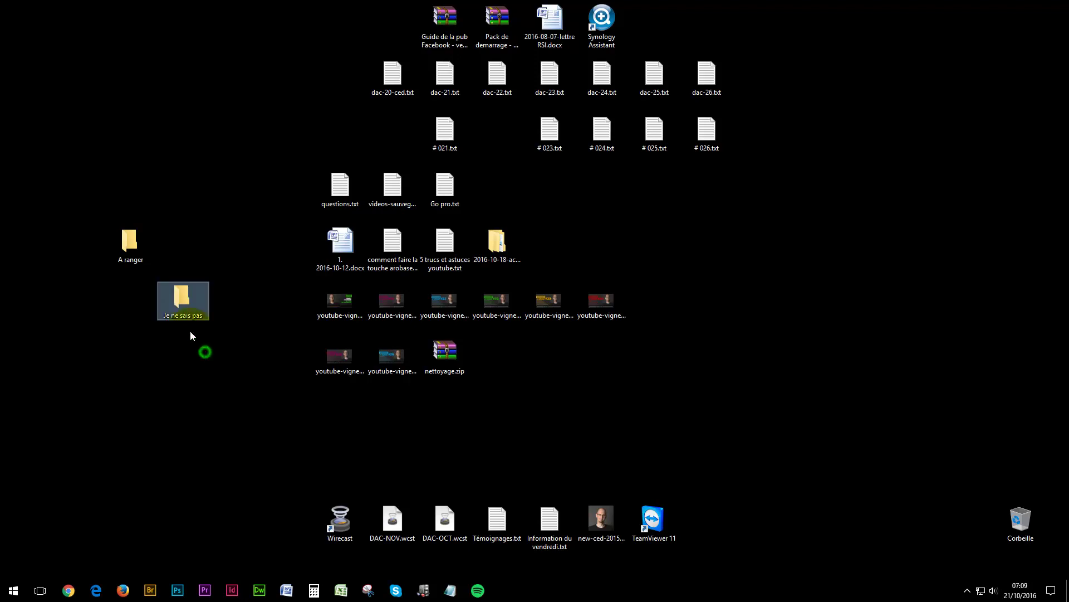
pyautogui.moveTo(184, 243); pyautogui.dragTo(183, 246)
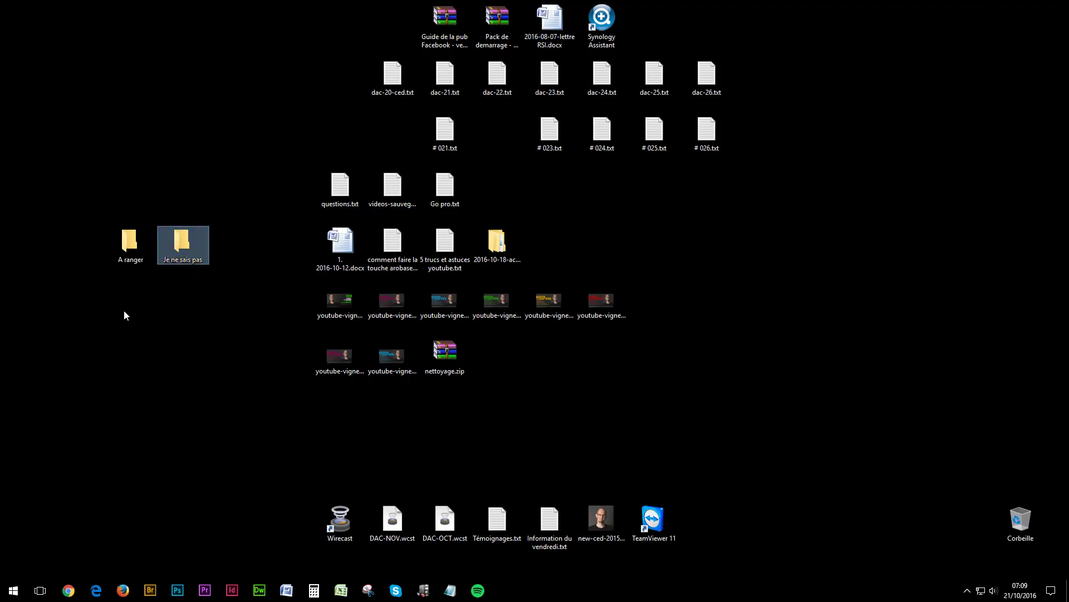
pyautogui.moveTo(280, 20); pyautogui.dragTo(789, 541)
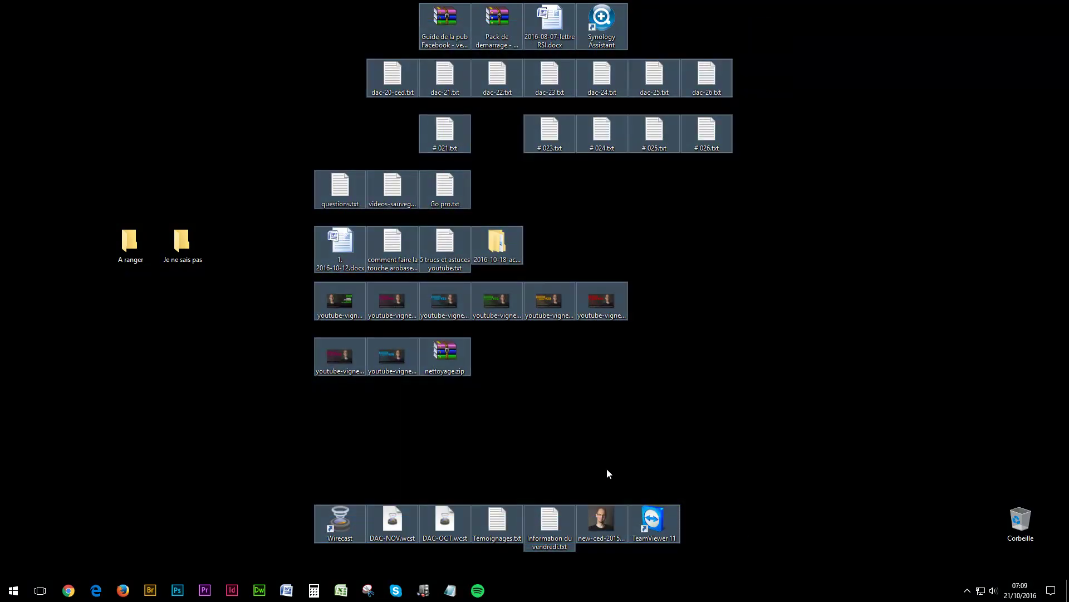
pyautogui.click(499, 433)
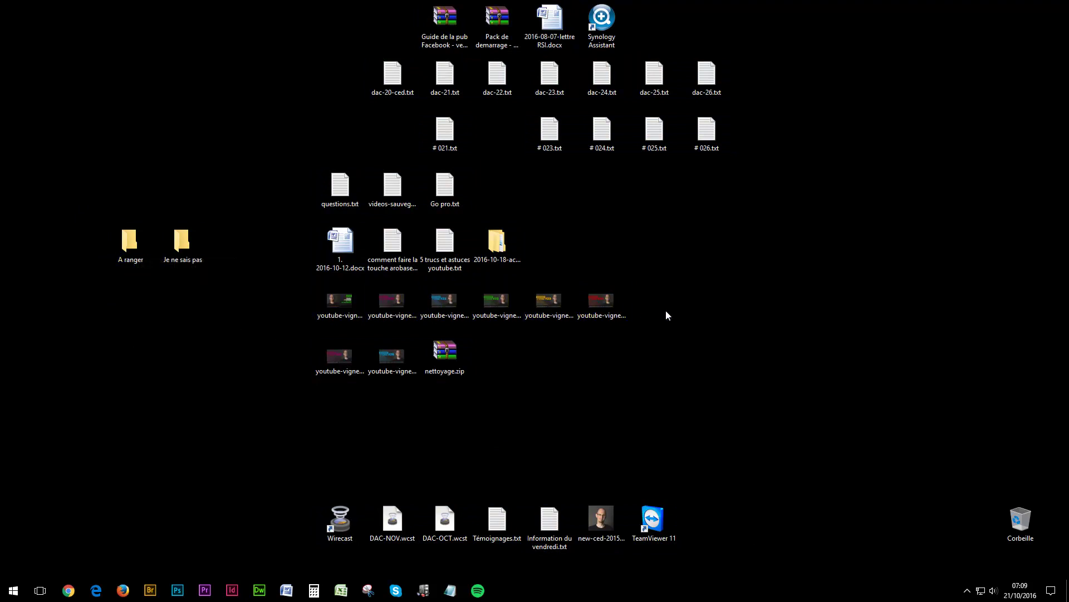
pyautogui.moveTo(276, 304); pyautogui.dragTo(633, 311)
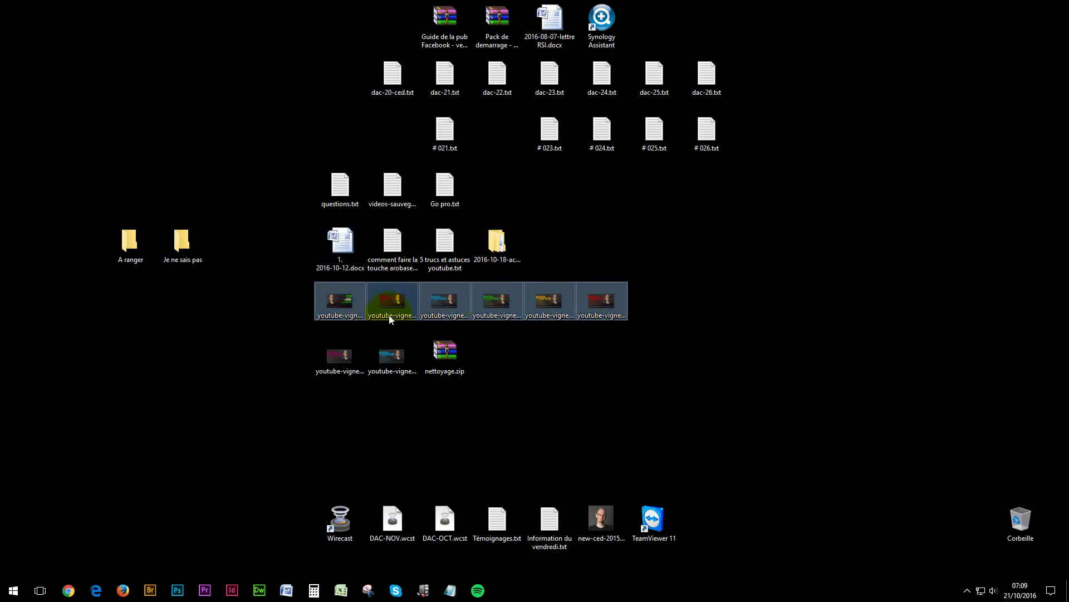
pyautogui.click(272, 315)
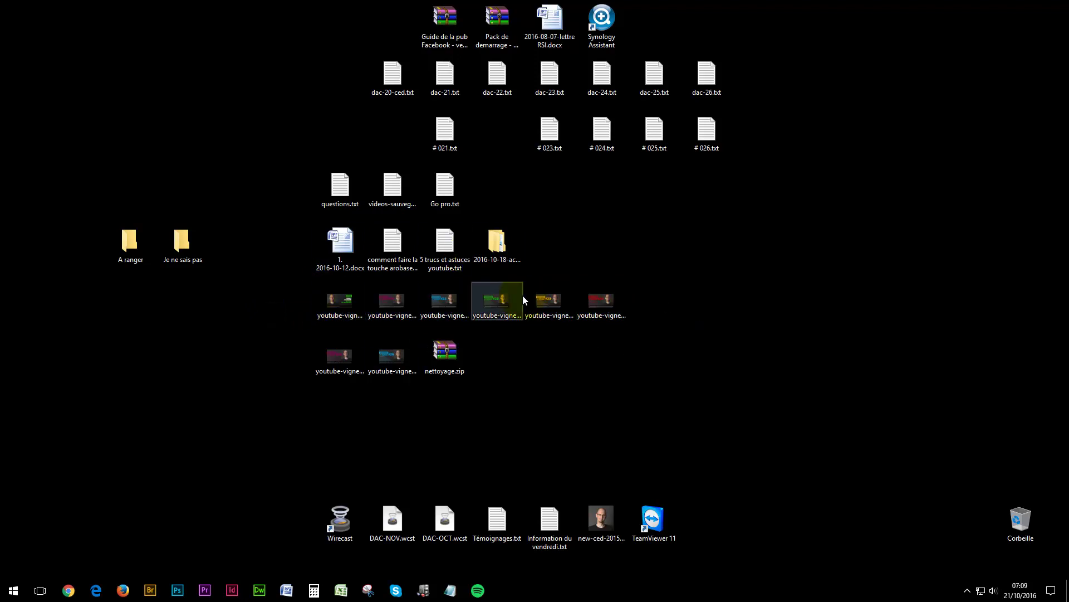
# Move the row of six youtube-vignettes images below nettoyage.zip, trying the first image under the A ranger folder before returning it to the row.
pyautogui.moveTo(278, 313); pyautogui.dragTo(641, 314)
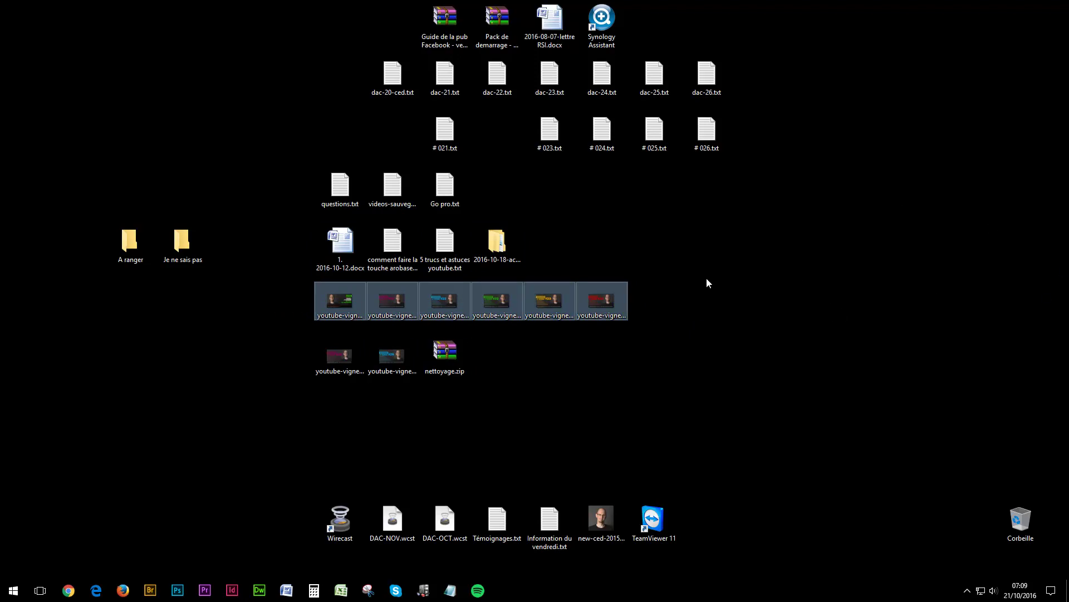
pyautogui.click(366, 289)
pyautogui.moveTo(329, 305); pyautogui.dragTo(170, 416)
pyautogui.click(93, 361)
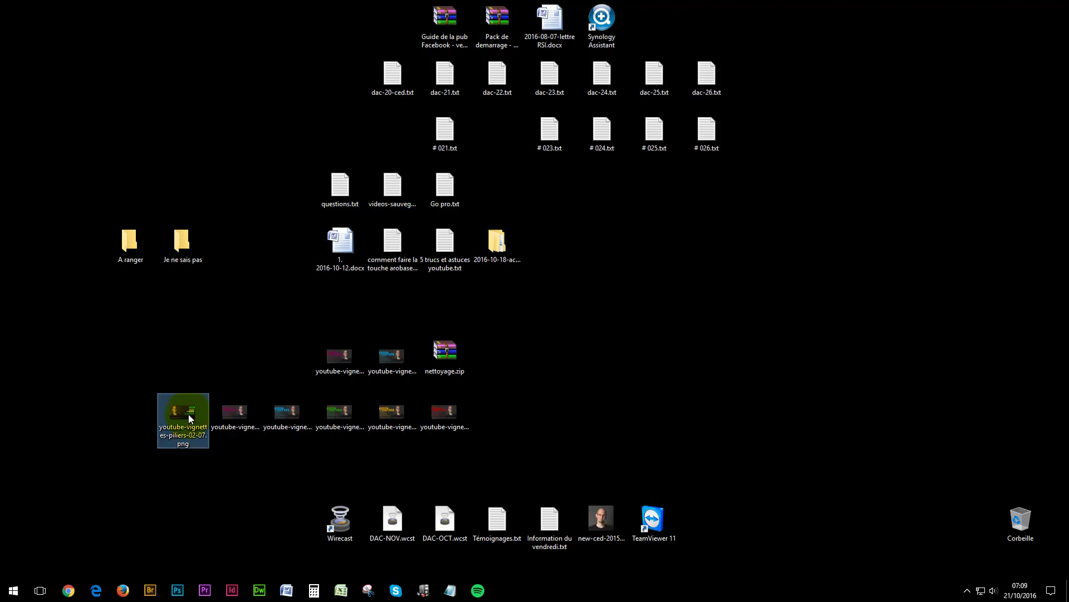
pyautogui.moveTo(157, 315); pyautogui.dragTo(150, 296)
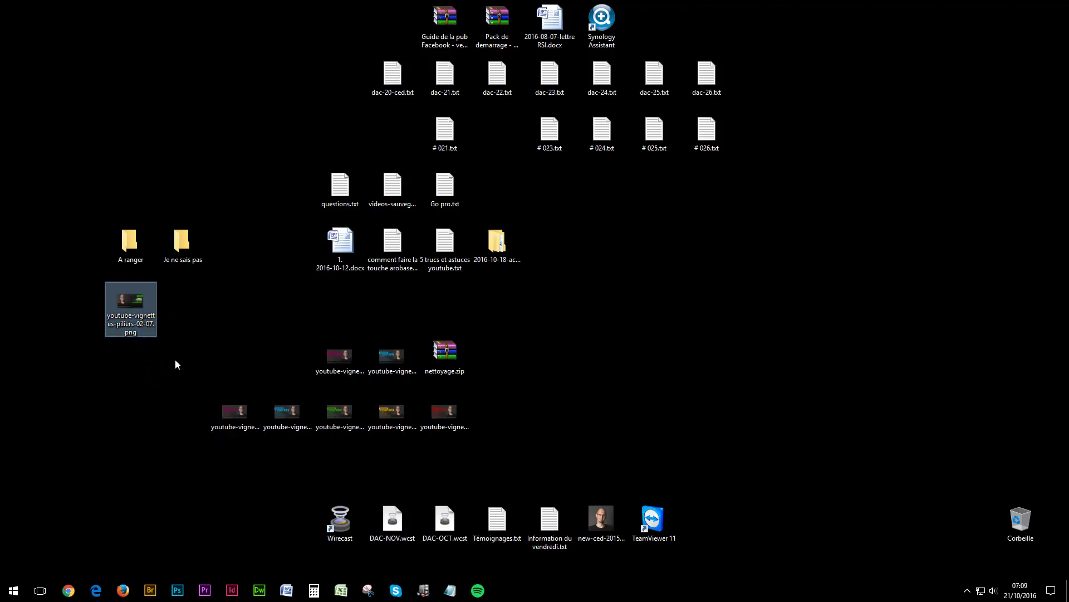
pyautogui.moveTo(156, 370); pyautogui.dragTo(168, 417)
# Move all eight youtube-vignettes images, the row of six and the remaining two, into the A ranger folder.
pyautogui.moveTo(95, 415); pyautogui.dragTo(507, 435)
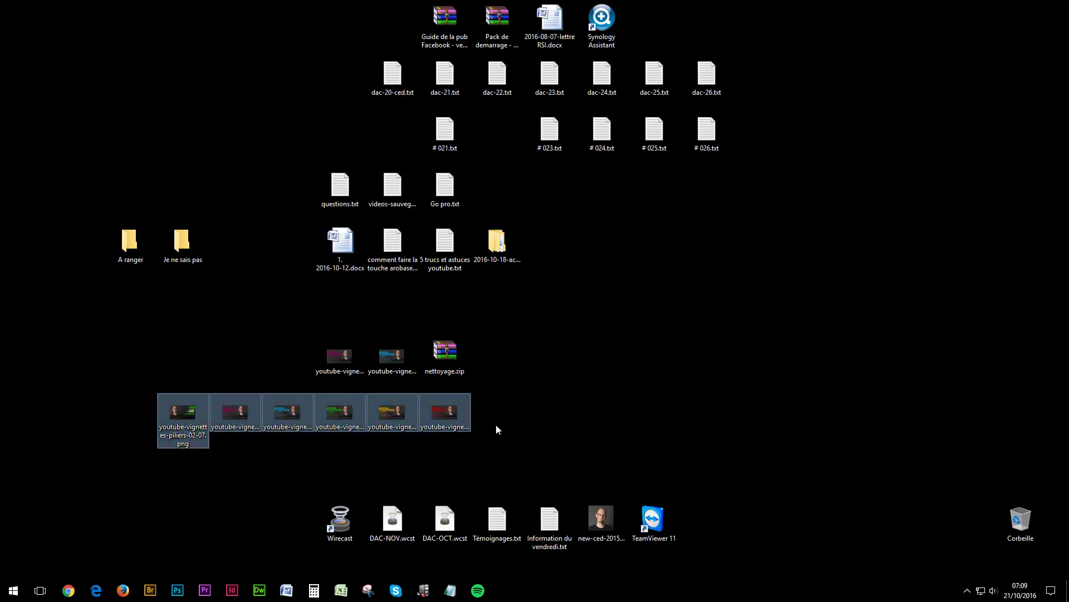
pyautogui.click(127, 413)
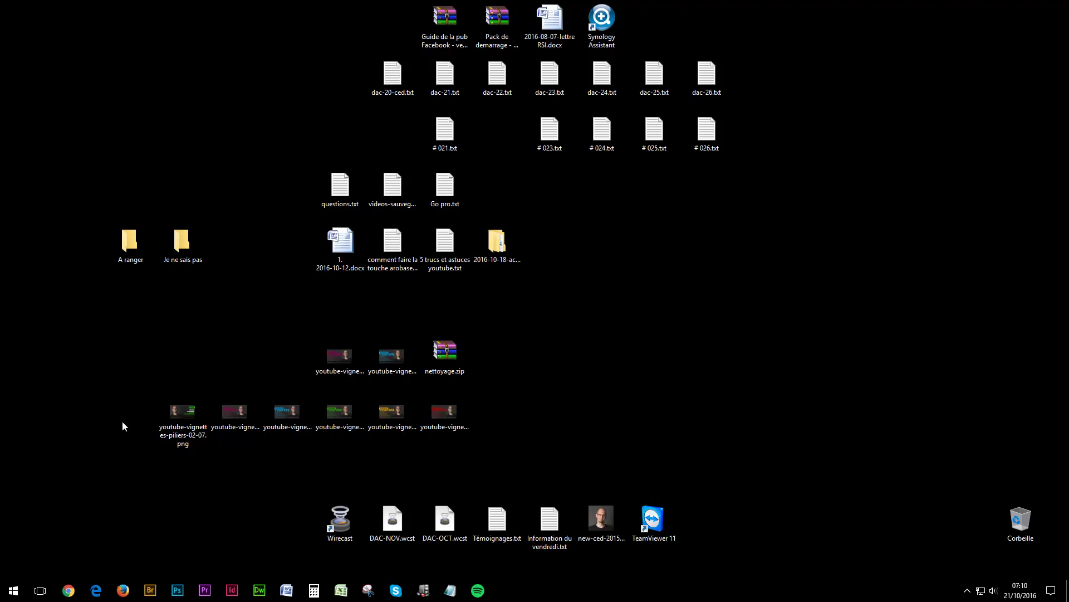
pyautogui.moveTo(123, 422); pyautogui.dragTo(534, 460)
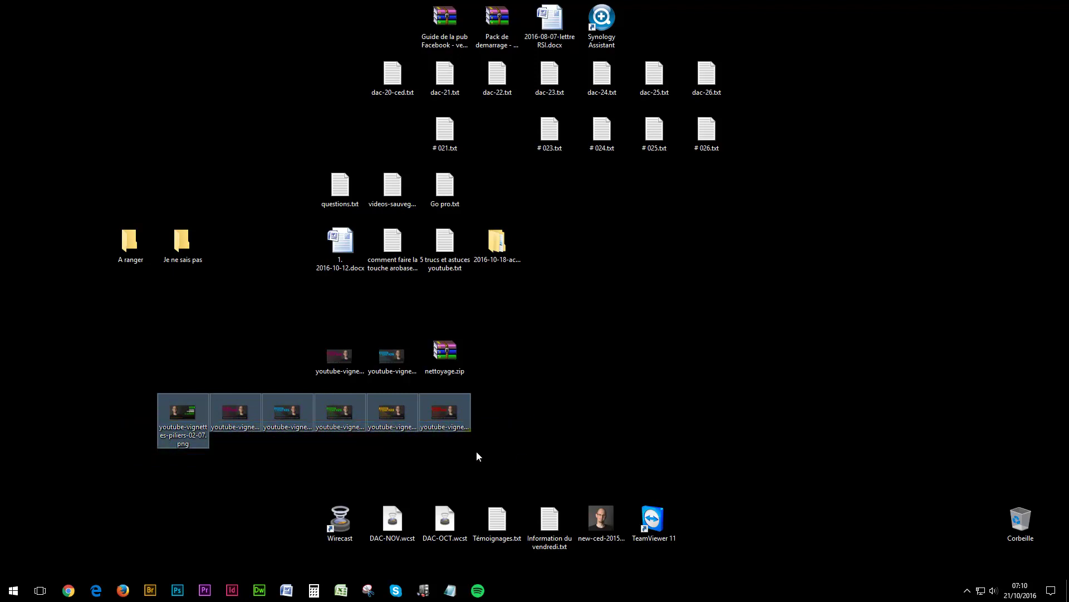
pyautogui.moveTo(131, 404); pyautogui.dragTo(469, 430)
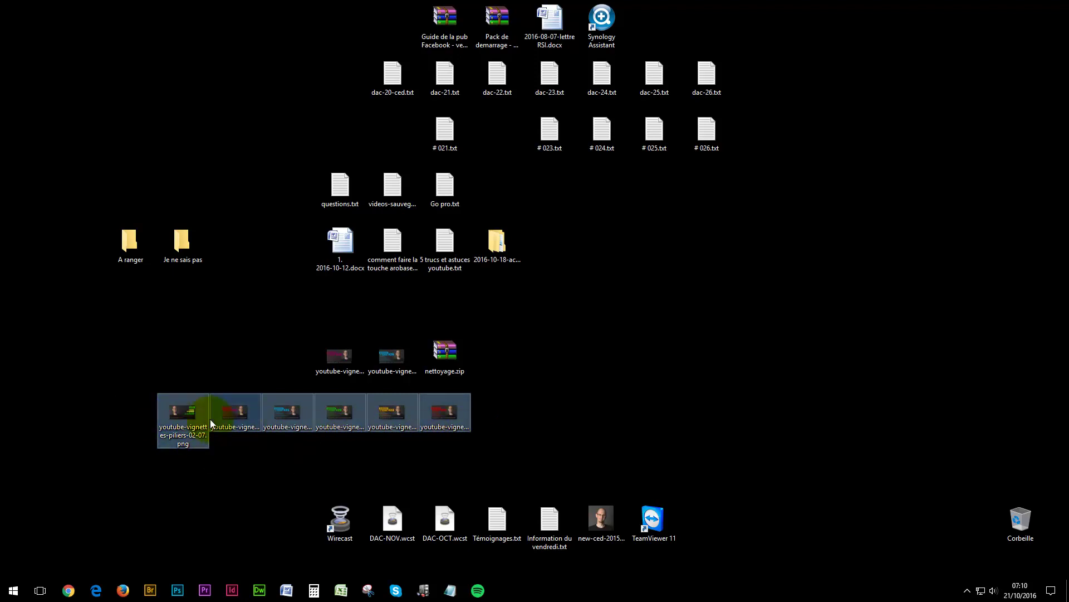
pyautogui.moveTo(180, 406); pyautogui.dragTo(127, 239)
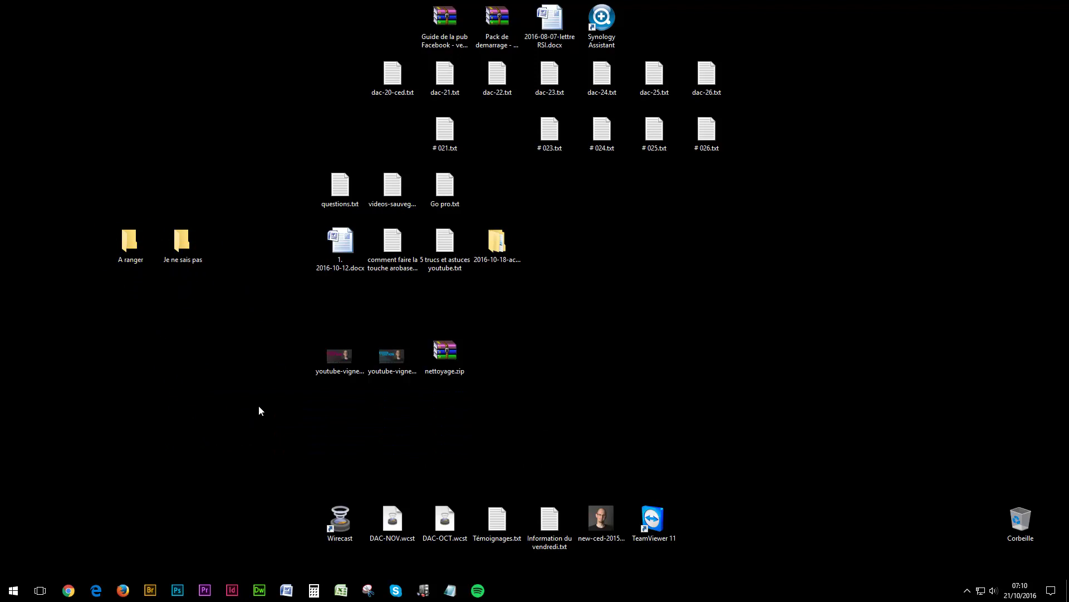
pyautogui.moveTo(288, 323)
pyautogui.mouseDown()
pyautogui.moveTo(388, 362)
pyautogui.moveTo(400, 381)
pyautogui.mouseUp()
pyautogui.moveTo(336, 364)
pyautogui.mouseDown()
pyautogui.moveTo(341, 357)
pyautogui.moveTo(219, 343)
pyautogui.moveTo(135, 265)
pyautogui.moveTo(124, 236)
pyautogui.mouseUp()
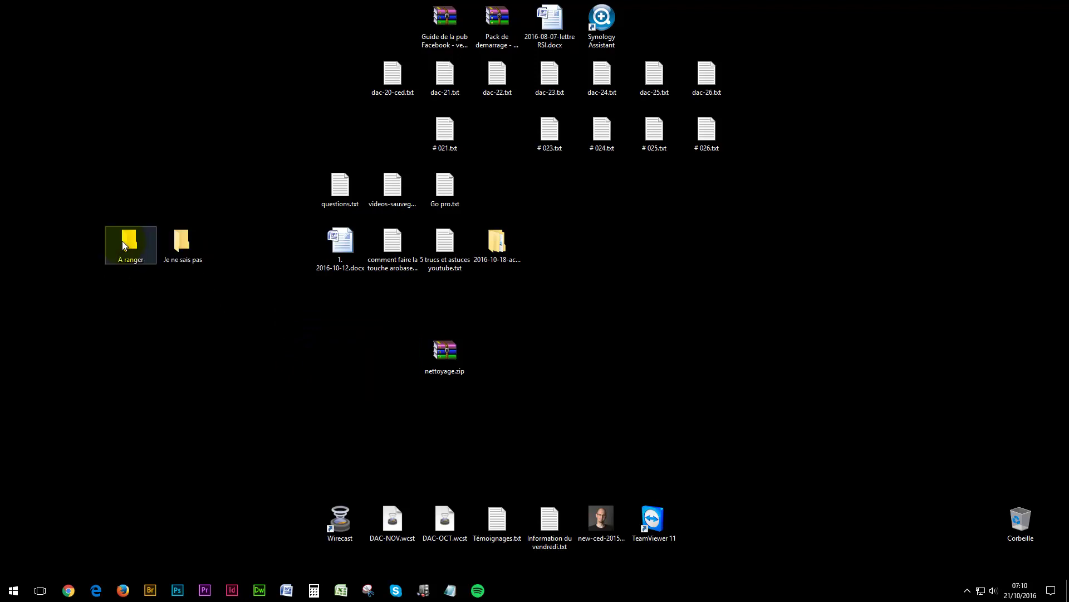
# Put nettoyage.zip in Je ne sais pas and clear the 2016-10-18-acheter-des-formations-sur-tuto folder off this desktop.
pyautogui.moveTo(450, 370); pyautogui.dragTo(383, 395)
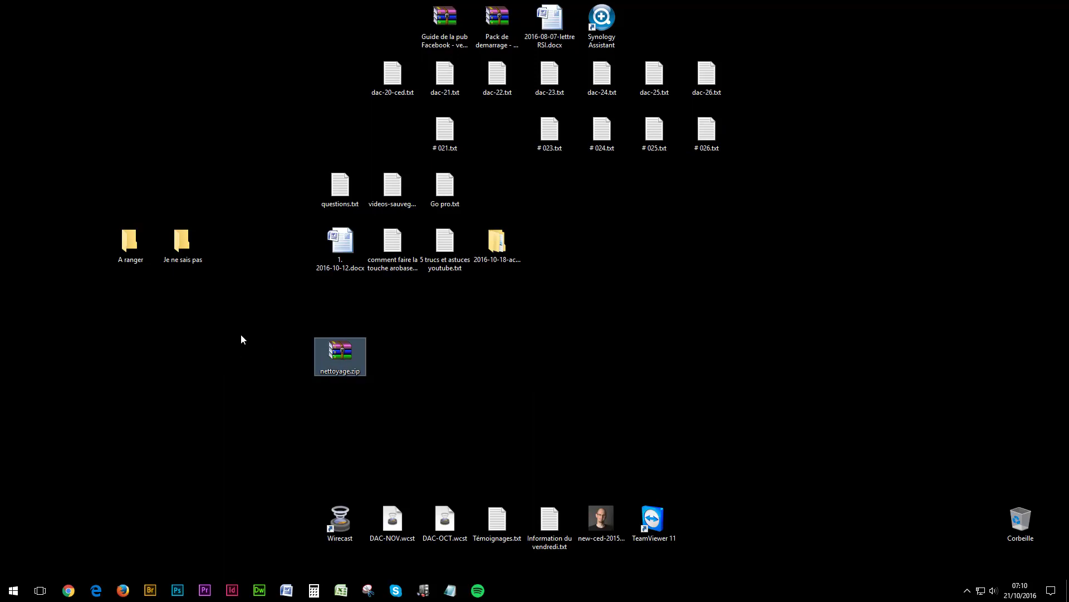
pyautogui.moveTo(333, 351); pyautogui.dragTo(184, 244)
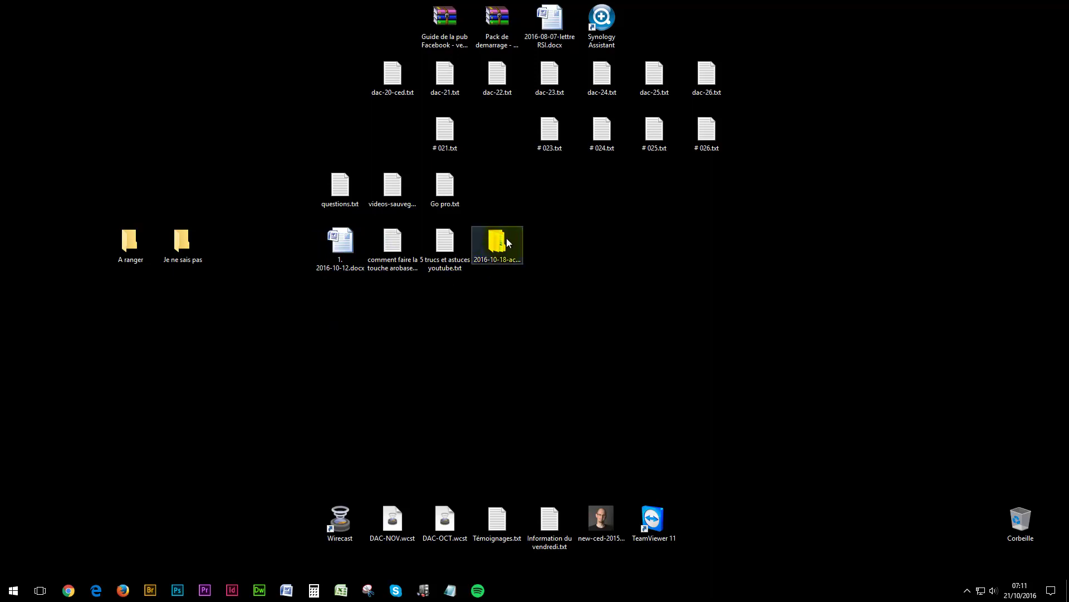
pyautogui.moveTo(504, 239); pyautogui.dragTo(134, 304)
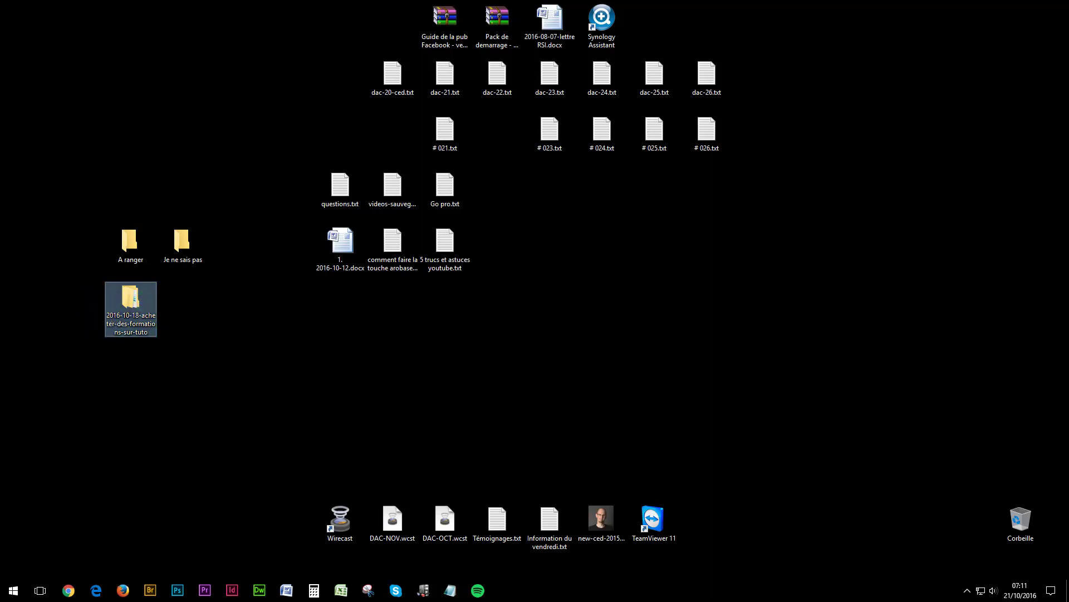
pyautogui.press('Delete')
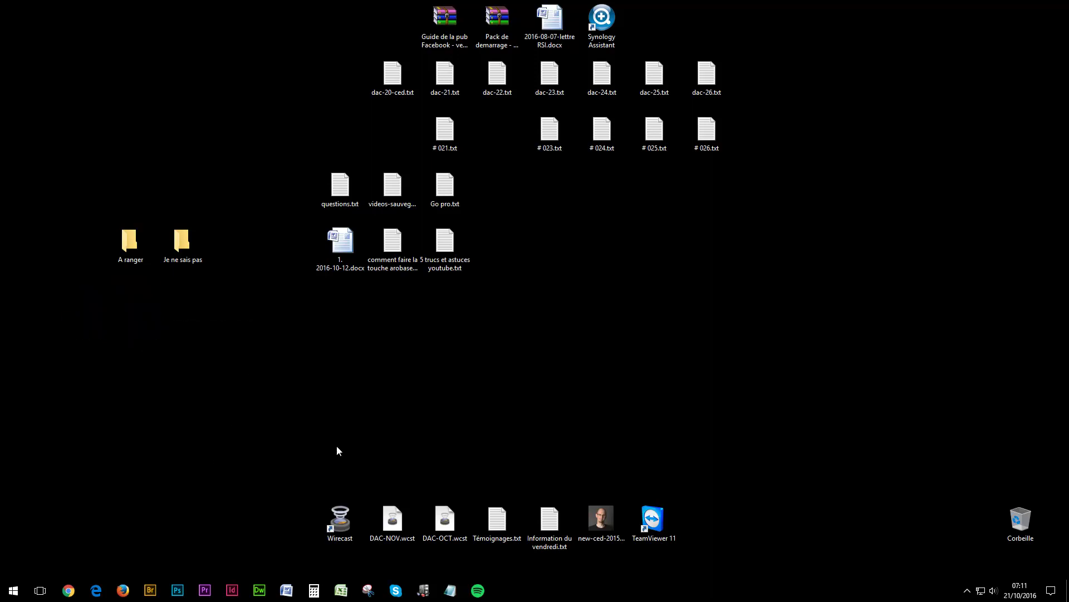
# Move Wirecast, the DAC files, Témoignages.txt, Information du vendredi.txt, the new-ced image and the questions-to-youtube text and Word files into Je ne sais pas.
pyautogui.moveTo(308, 474); pyautogui.dragTo(365, 540)
pyautogui.moveTo(342, 464); pyautogui.dragTo(443, 536)
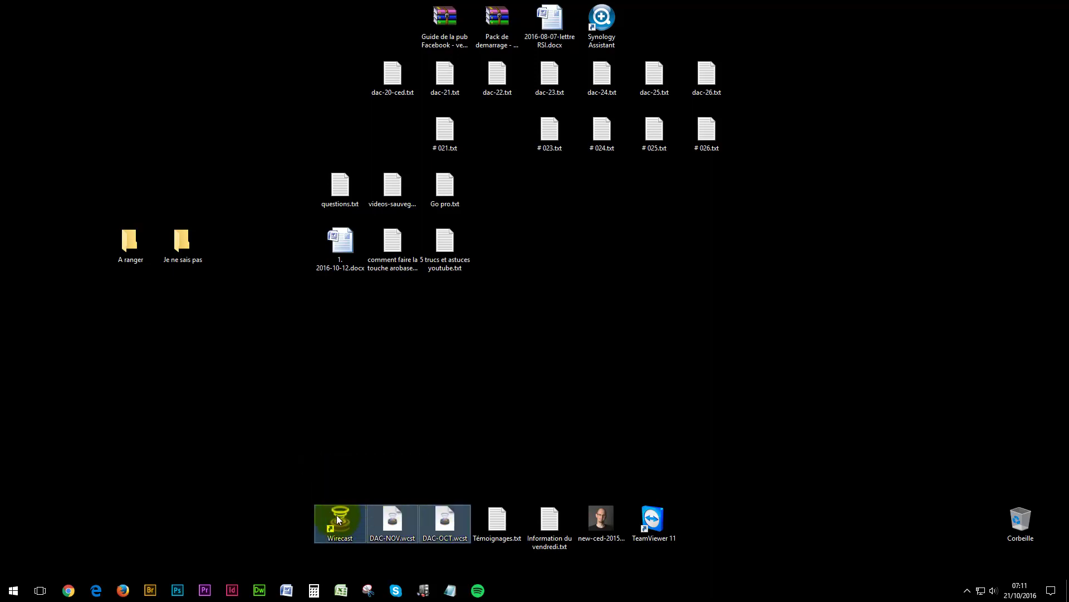
pyautogui.moveTo(336, 514); pyautogui.dragTo(179, 236)
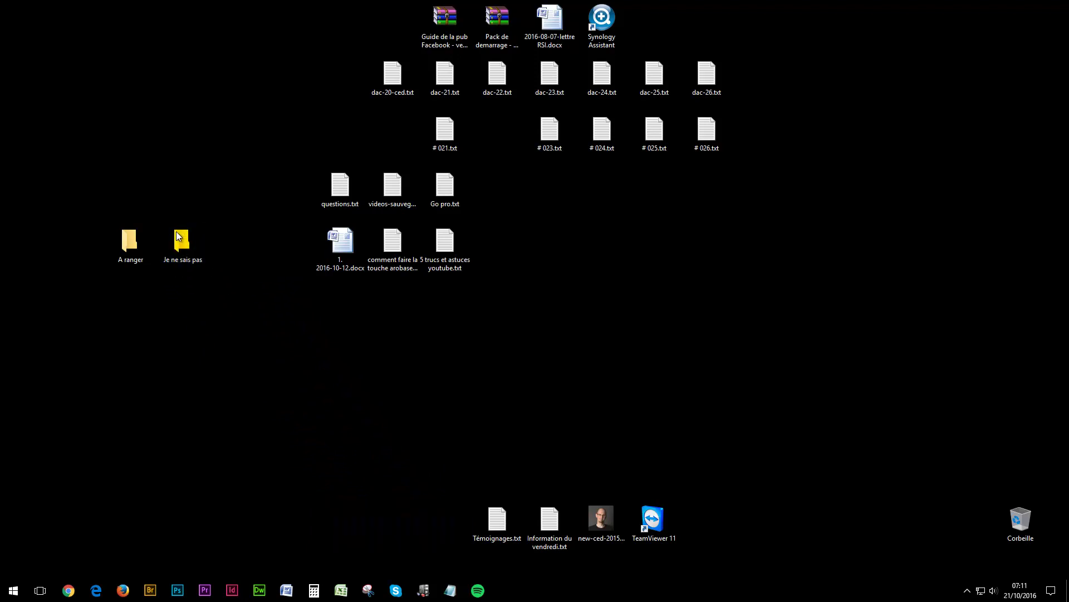
pyautogui.moveTo(460, 478); pyautogui.dragTo(181, 240)
pyautogui.moveTo(462, 439); pyautogui.dragTo(172, 242)
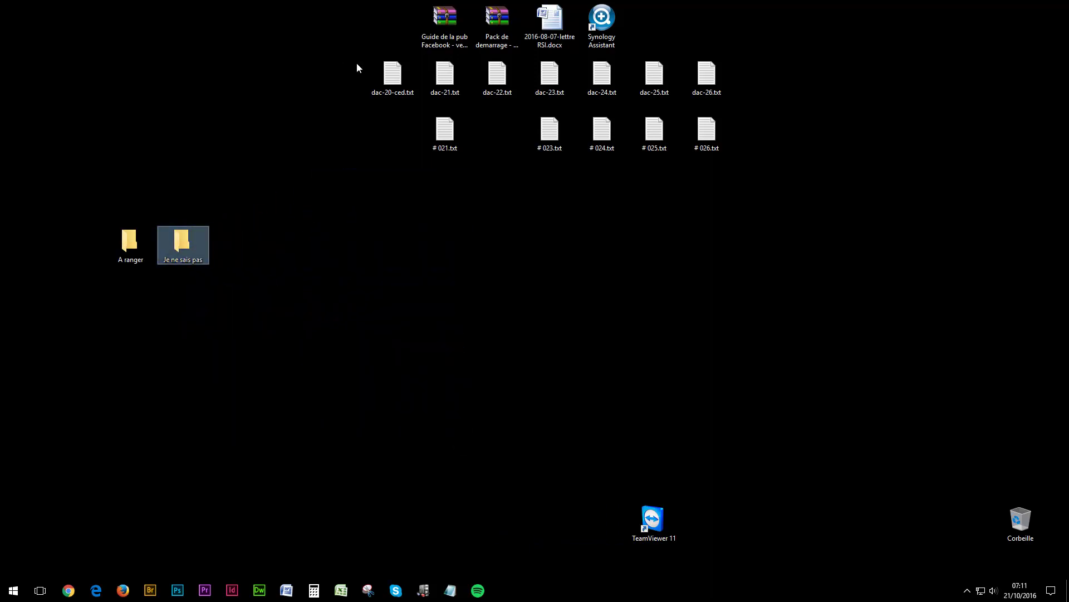
# Sort the two rows of dac and # text files into the A ranger and Je ne sais pas folders.
pyautogui.moveTo(353, 76); pyautogui.dragTo(133, 239)
pyautogui.moveTo(594, 61); pyautogui.dragTo(749, 147)
pyautogui.moveTo(709, 131); pyautogui.dragTo(184, 241)
# Move TeamViewer 11, the two archives, the 2016-08-07-lettre RSI document and Synology Assistant into Je ne sais pas.
pyautogui.moveTo(656, 521); pyautogui.dragTo(184, 240)
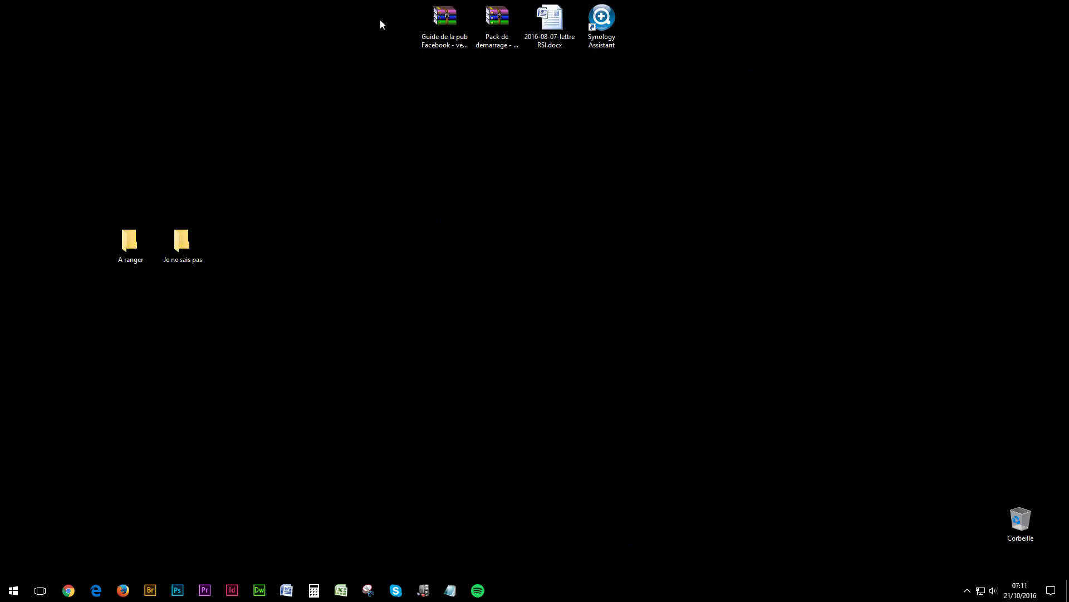
pyautogui.moveTo(381, 20); pyautogui.dragTo(652, 60)
pyautogui.moveTo(438, 22); pyautogui.dragTo(175, 243)
# Move the A ranger and Je ne sais pas folders together to the lower middle of the desktop.
pyautogui.moveTo(86, 211); pyautogui.dragTo(188, 249)
pyautogui.moveTo(188, 249); pyautogui.dragTo(469, 389)
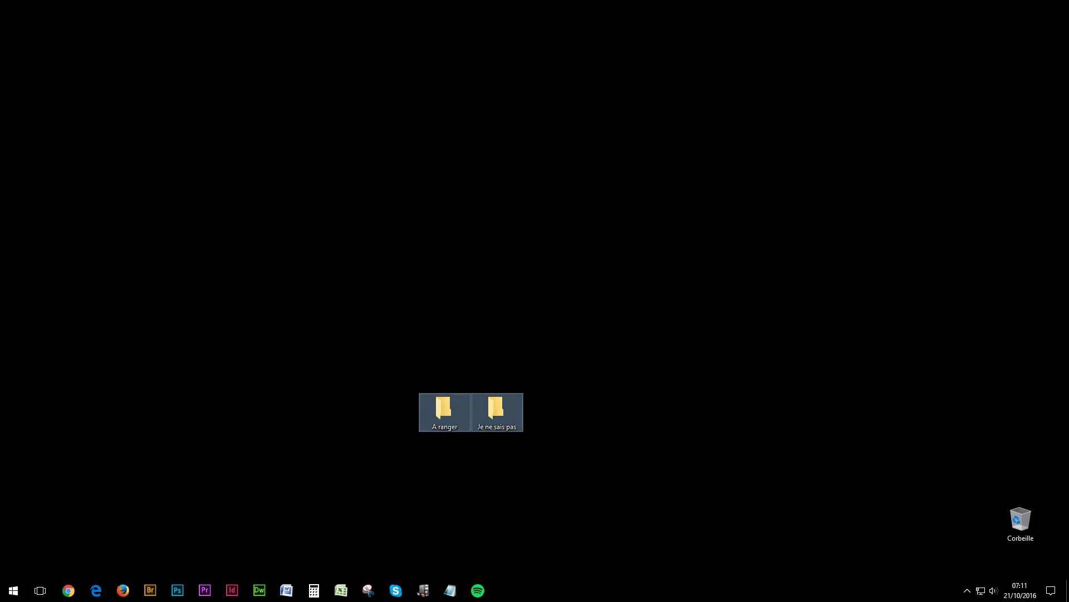
pyautogui.click(469, 384)
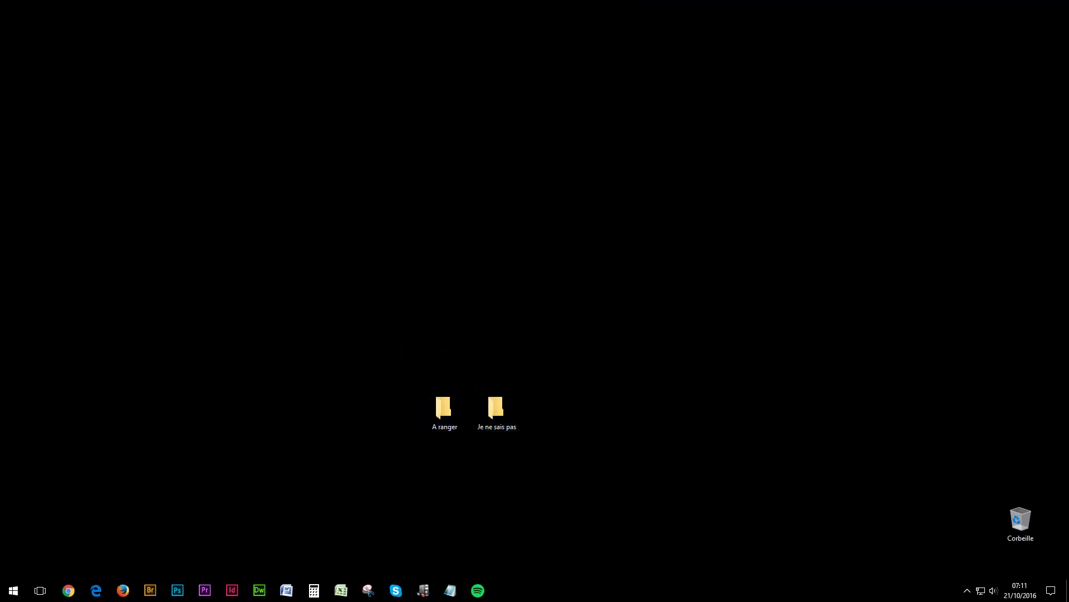
# Bring the InDesign files, PDFs, folders, spreadsheet shortcuts and RIB images back onto the desktop as a group, above and left of the two folders.
pyautogui.moveTo(3, 321); pyautogui.dragTo(415, 213)
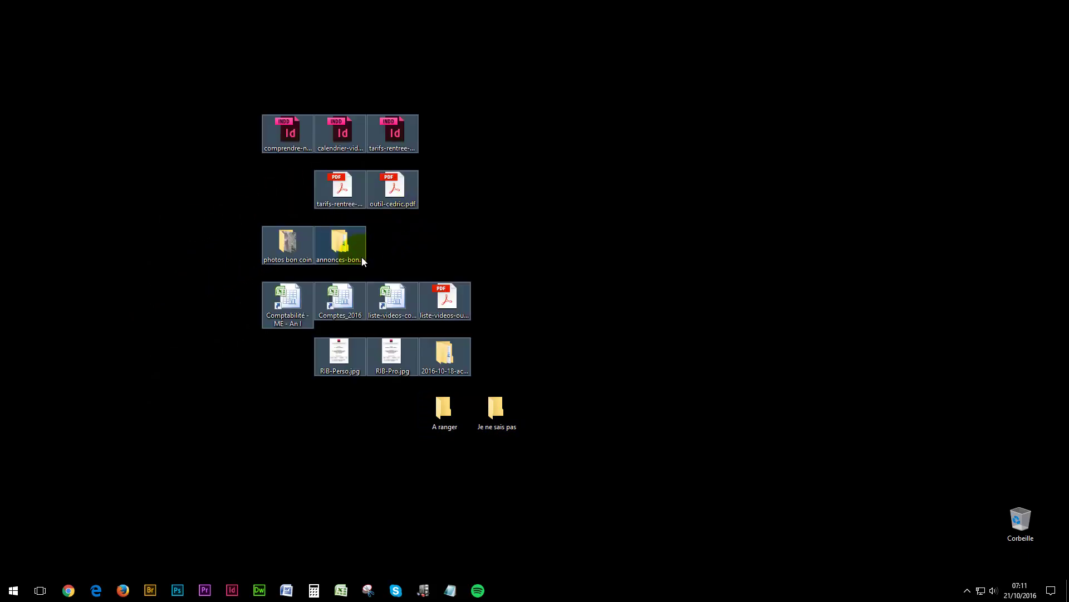
pyautogui.moveTo(332, 176); pyautogui.dragTo(245, 165)
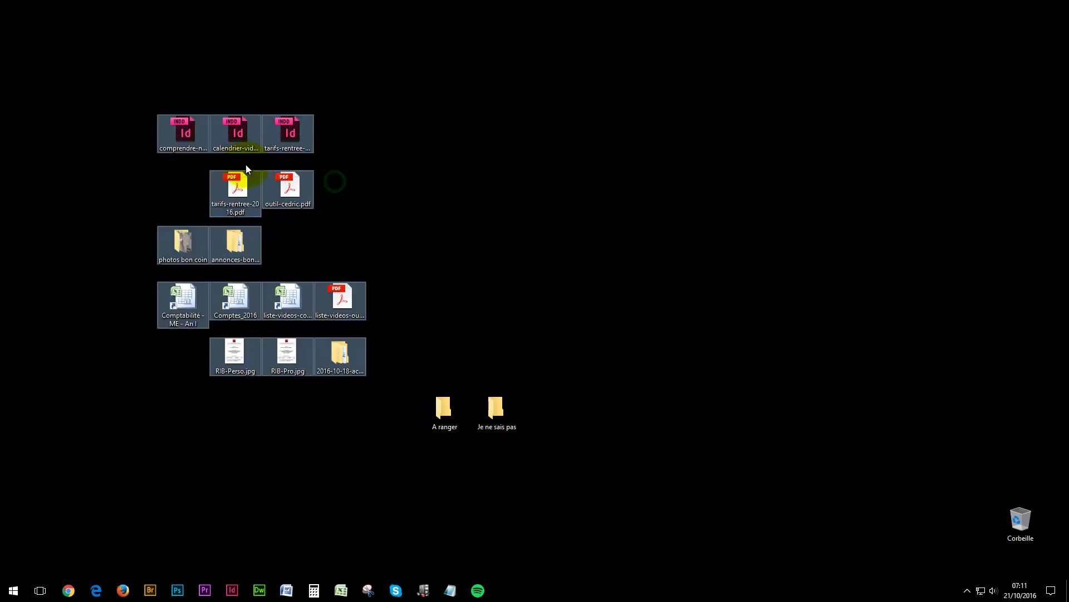
# Clear the icon selection and review the contents of the A ranger folder.
pyautogui.click(234, 411)
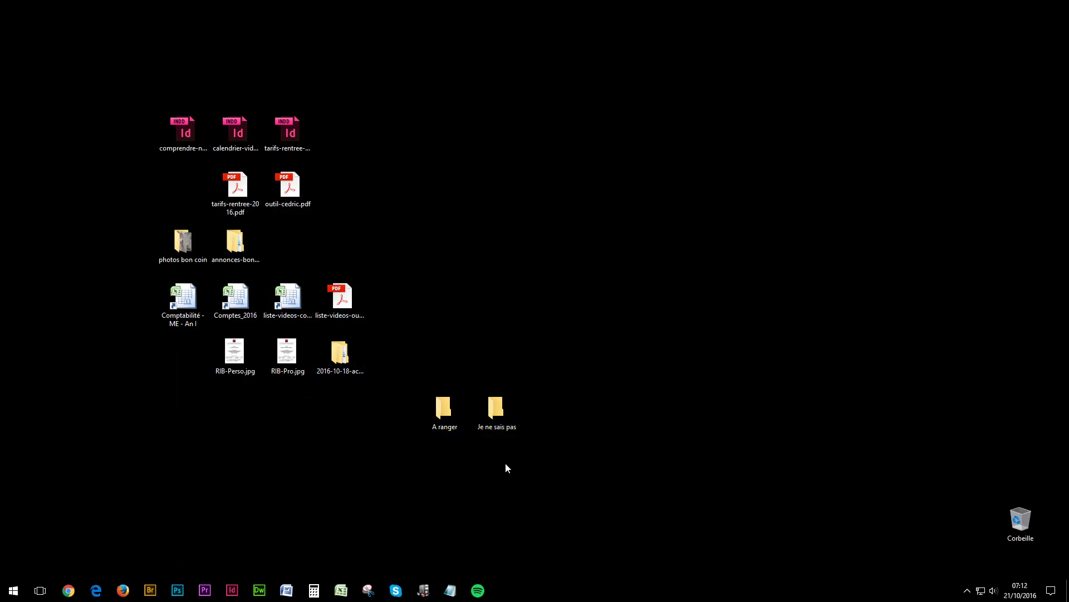
pyautogui.doubleClick(440, 415)
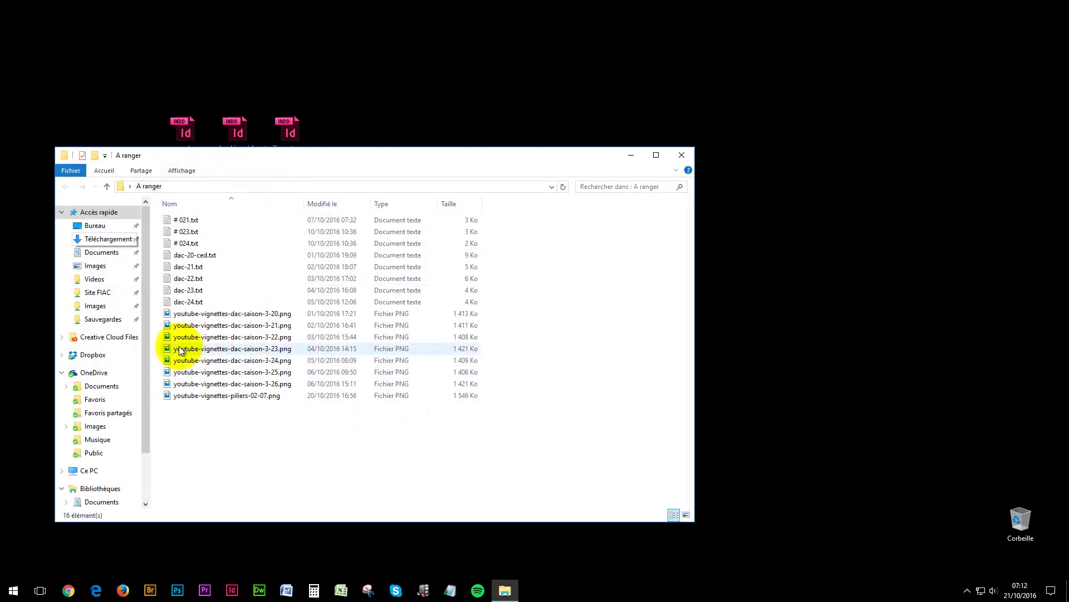
pyautogui.click(683, 155)
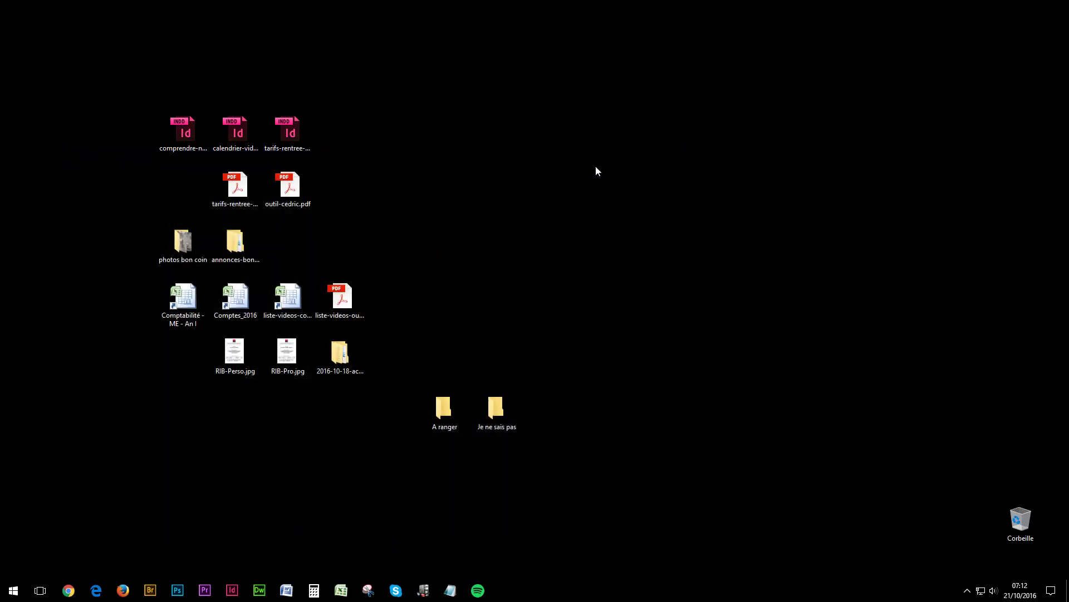
# Check the size of the Je ne sais pas folder in its properties and review the files it contains.
pyautogui.moveTo(496, 412)
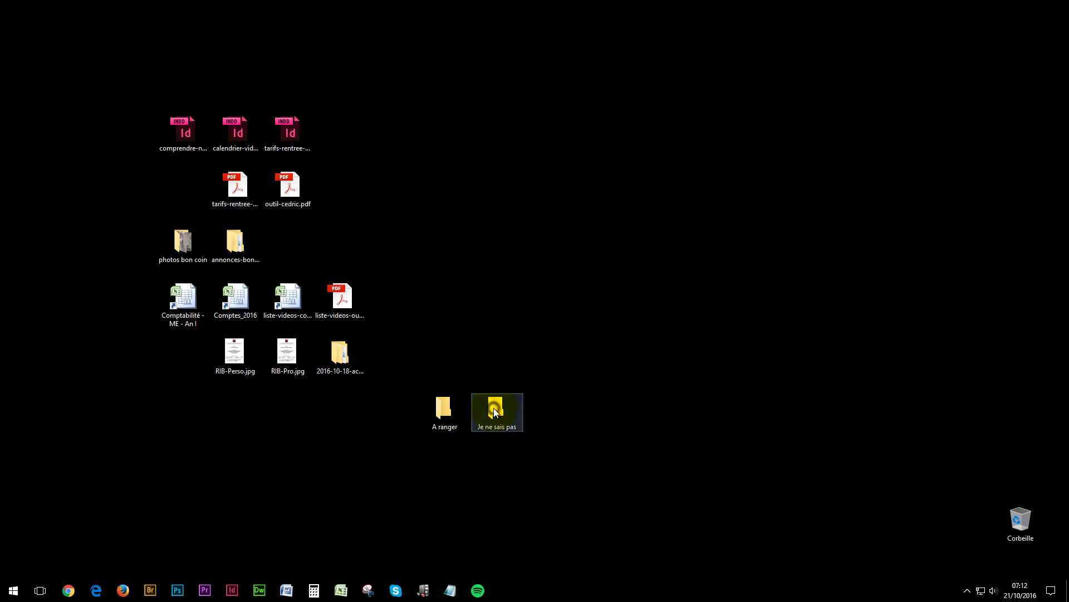
pyautogui.rightClick(494, 408)
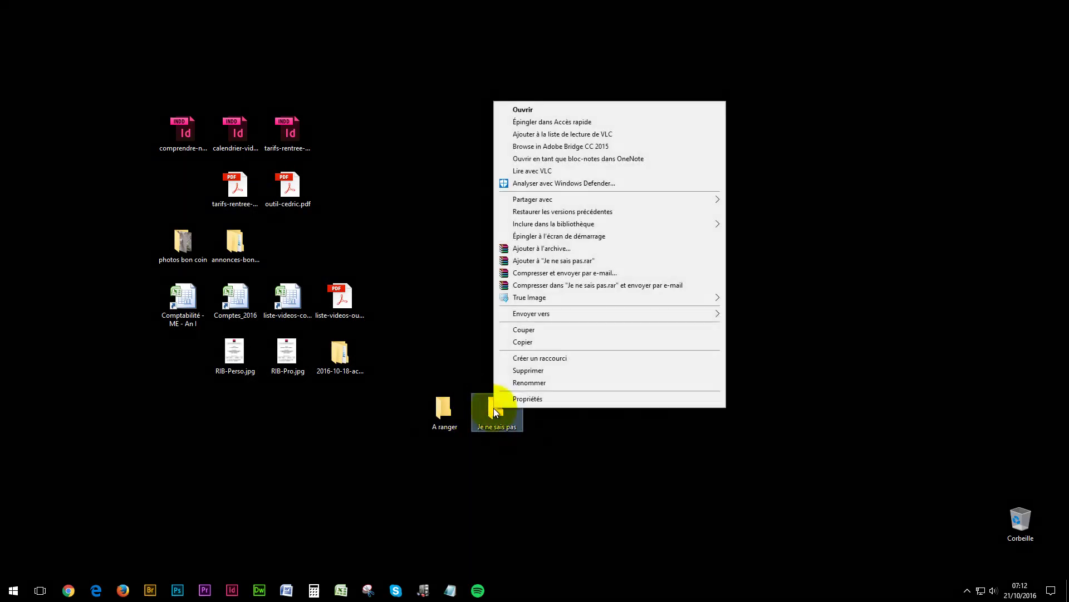
pyautogui.click(526, 397)
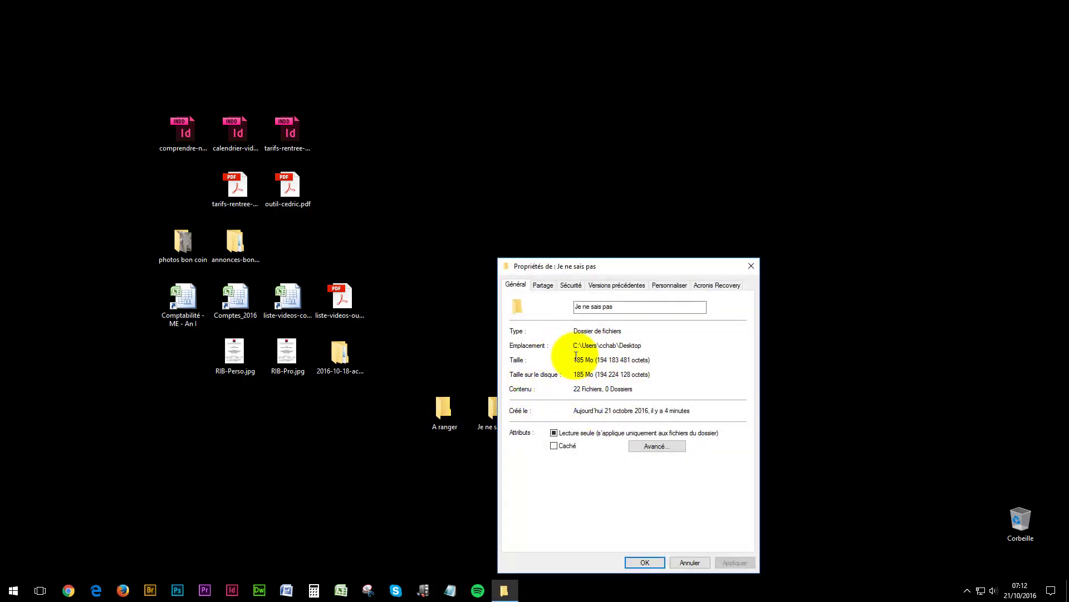
pyautogui.click(689, 562)
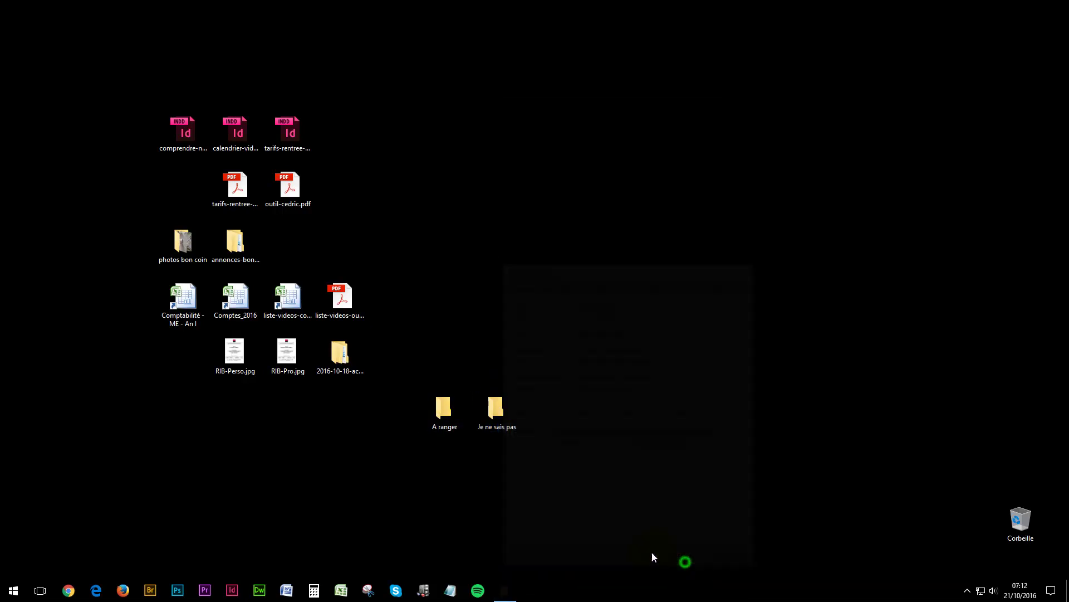
pyautogui.doubleClick(497, 411)
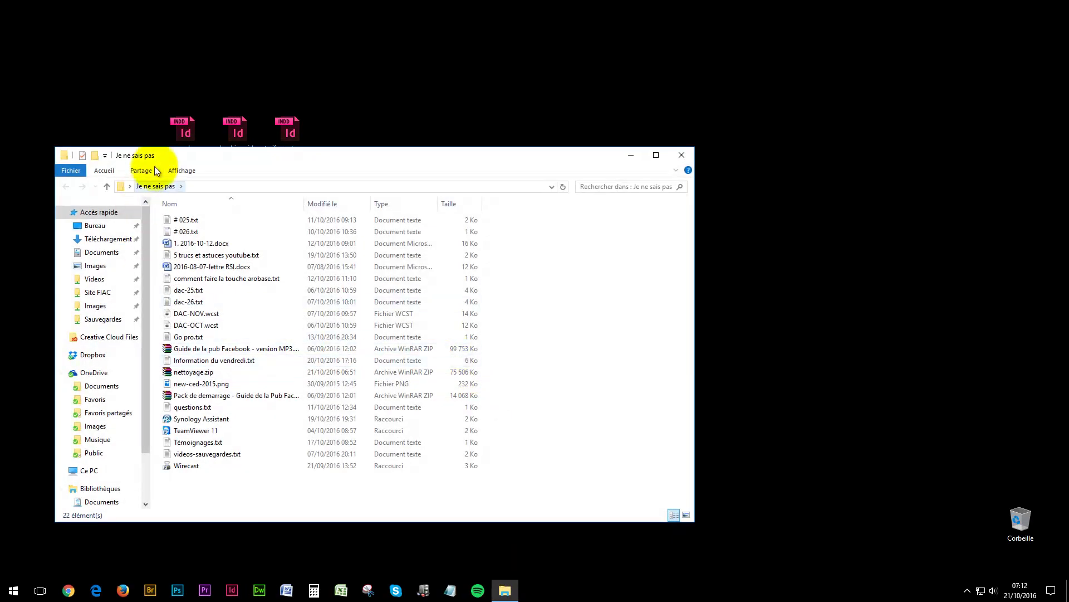
pyautogui.click(683, 153)
# Try Je ne sais pas beside the Corbeille before returning it next to A ranger, and put RIB-Pro.jpg into A ranger.
pyautogui.moveTo(490, 399); pyautogui.dragTo(955, 498)
pyautogui.click(880, 388)
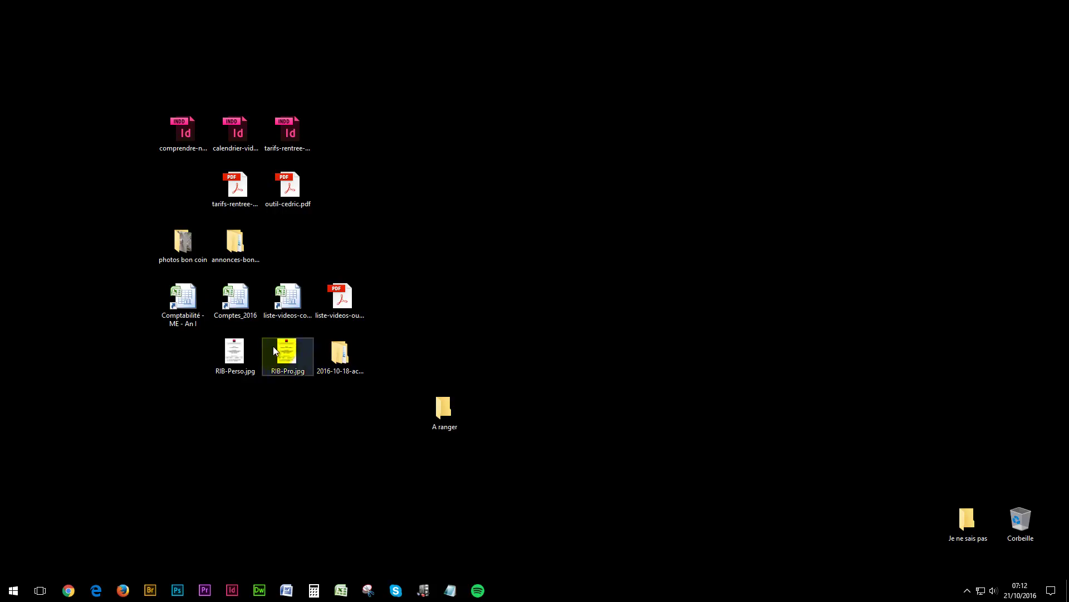
pyautogui.moveTo(290, 351); pyautogui.dragTo(445, 406)
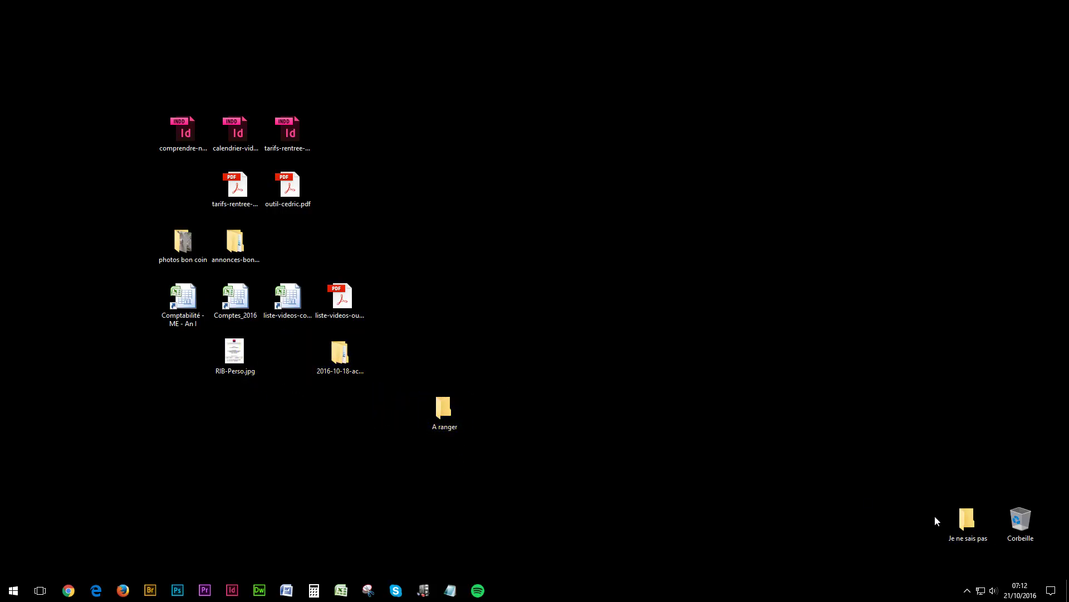
pyautogui.moveTo(950, 514); pyautogui.dragTo(473, 413)
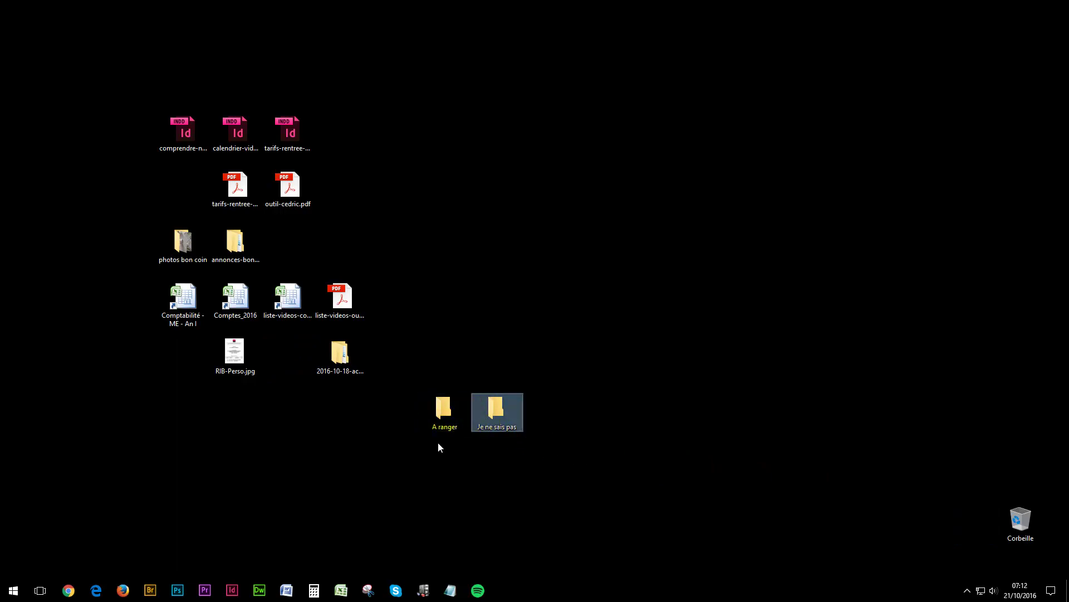
# Take RIB-Pro.jpg out of the A ranger folder and place it on the desktop beside RIB-Perso.jpg.
pyautogui.doubleClick(436, 408)
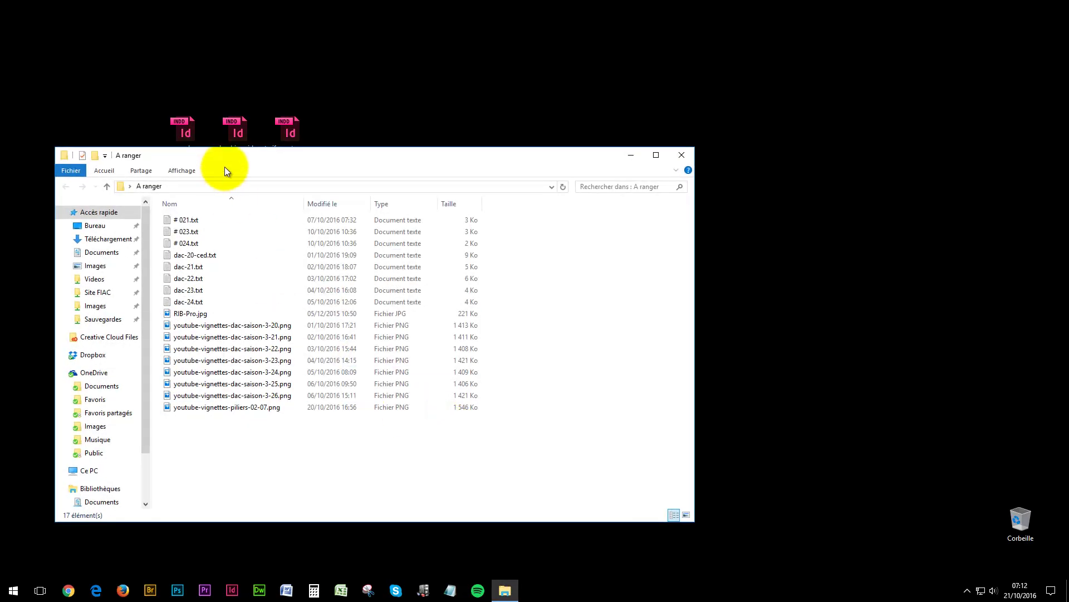
pyautogui.moveTo(225, 171); pyautogui.dragTo(557, 234)
pyautogui.moveTo(508, 383); pyautogui.dragTo(176, 406)
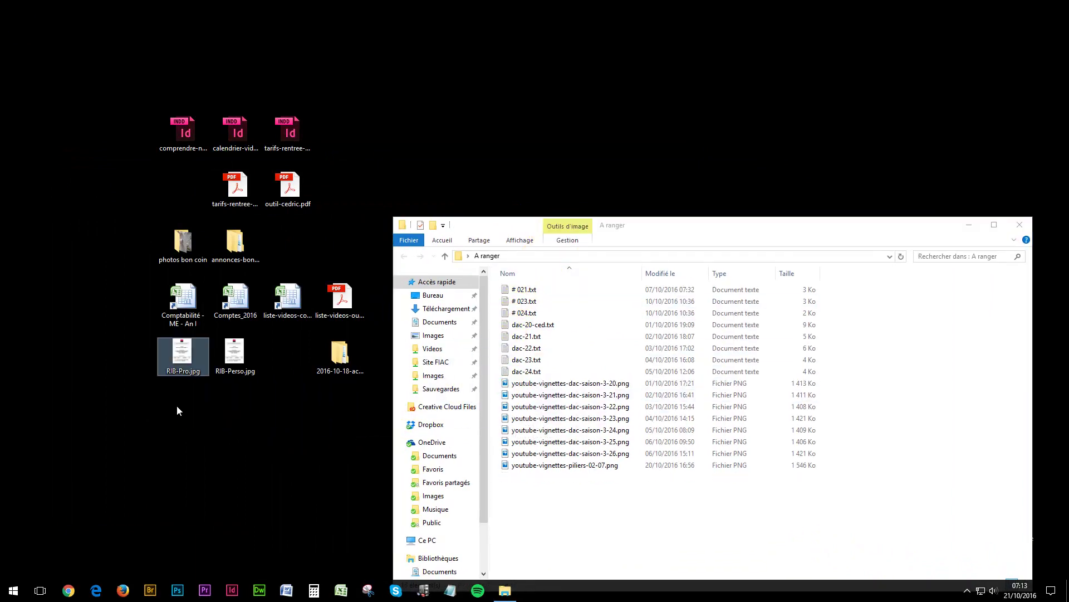
pyautogui.click(1019, 225)
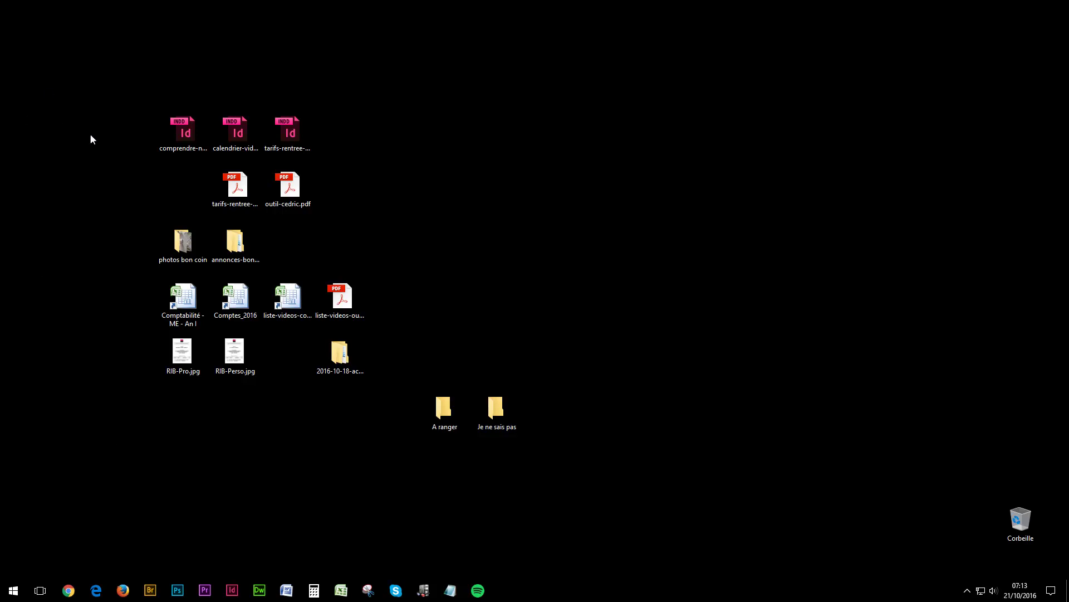
# Stack the comprendre InDesign file, photos bon coin, Comptabilité - ME - An I, RIB-Pro.jpg and RIB-Perso.jpg down the desktop's left edge.
pyautogui.moveTo(72, 65); pyautogui.dragTo(39, 32)
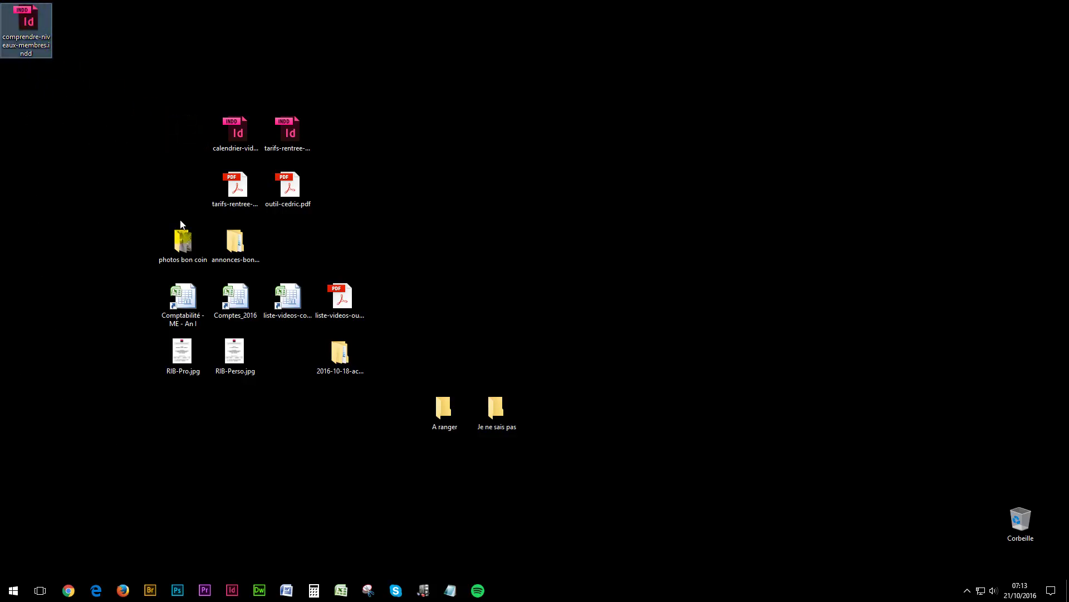
pyautogui.moveTo(182, 241); pyautogui.dragTo(34, 88)
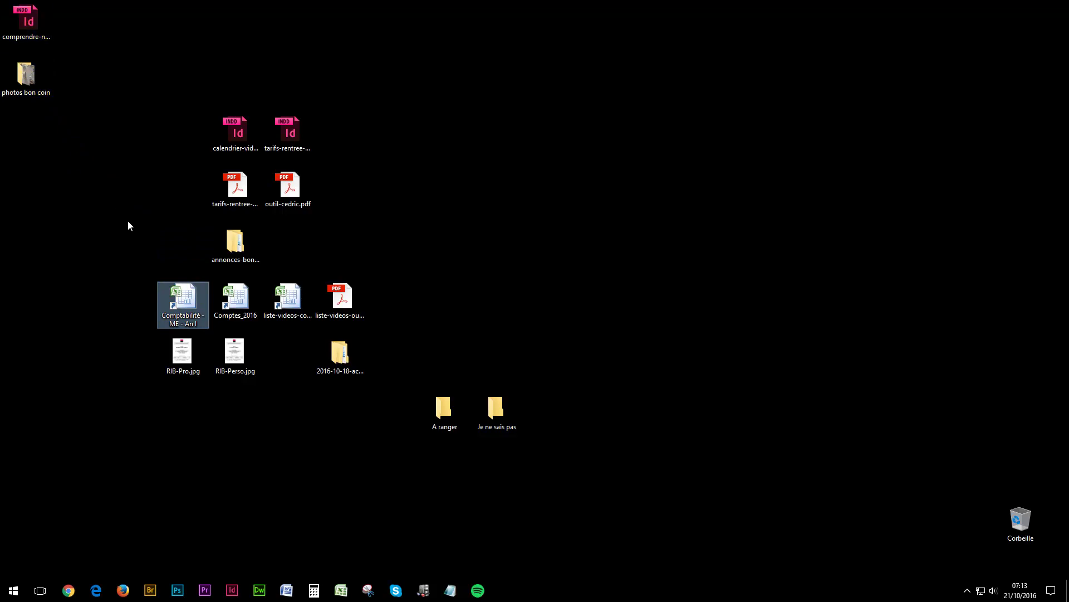
pyautogui.moveTo(175, 296); pyautogui.dragTo(20, 140)
pyautogui.moveTo(184, 348); pyautogui.dragTo(31, 197)
pyautogui.moveTo(230, 347); pyautogui.dragTo(22, 237)
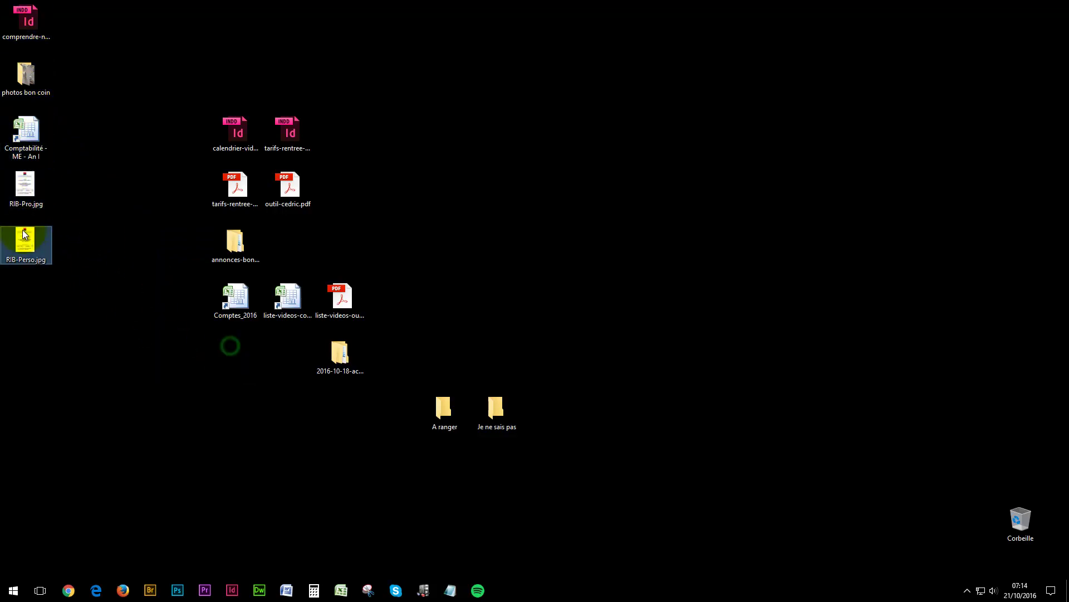
# Complete the edge column with the InDesign files, outil-cedric.pdf and spreadsheet shortcuts, and stack the other two PDFs, annonces and 2016-10-18 folders in a second column.
pyautogui.moveTo(179, 99); pyautogui.dragTo(34, 360)
pyautogui.moveTo(236, 189); pyautogui.dragTo(97, 34)
pyautogui.moveTo(235, 240); pyautogui.dragTo(83, 75)
pyautogui.moveTo(273, 188); pyautogui.dragTo(14, 411)
pyautogui.moveTo(237, 292); pyautogui.dragTo(61, 465)
pyautogui.moveTo(287, 295); pyautogui.dragTo(51, 528)
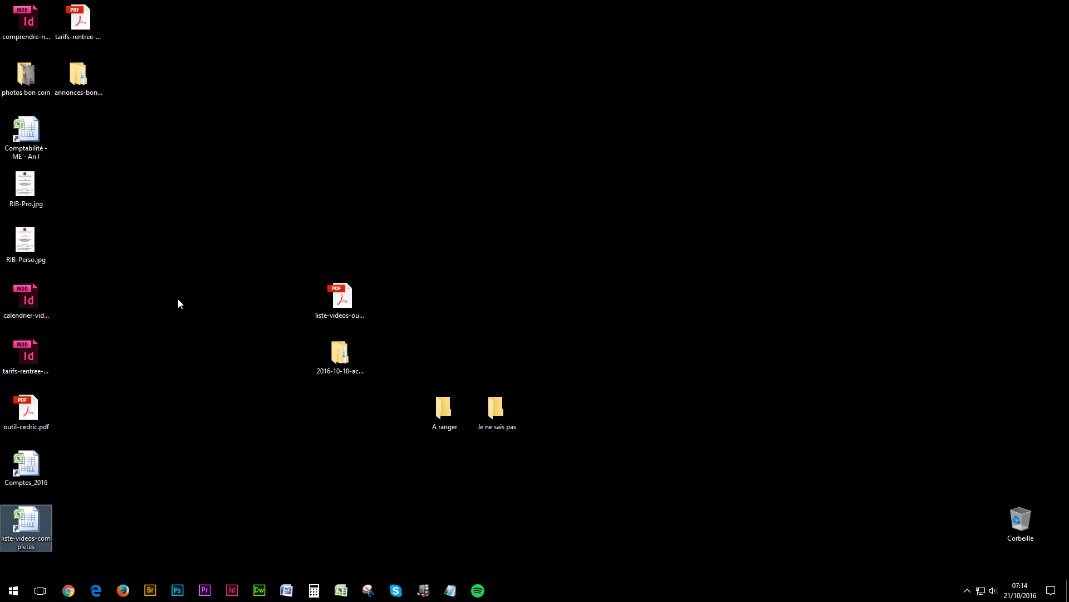
pyautogui.moveTo(340, 308); pyautogui.dragTo(63, 120)
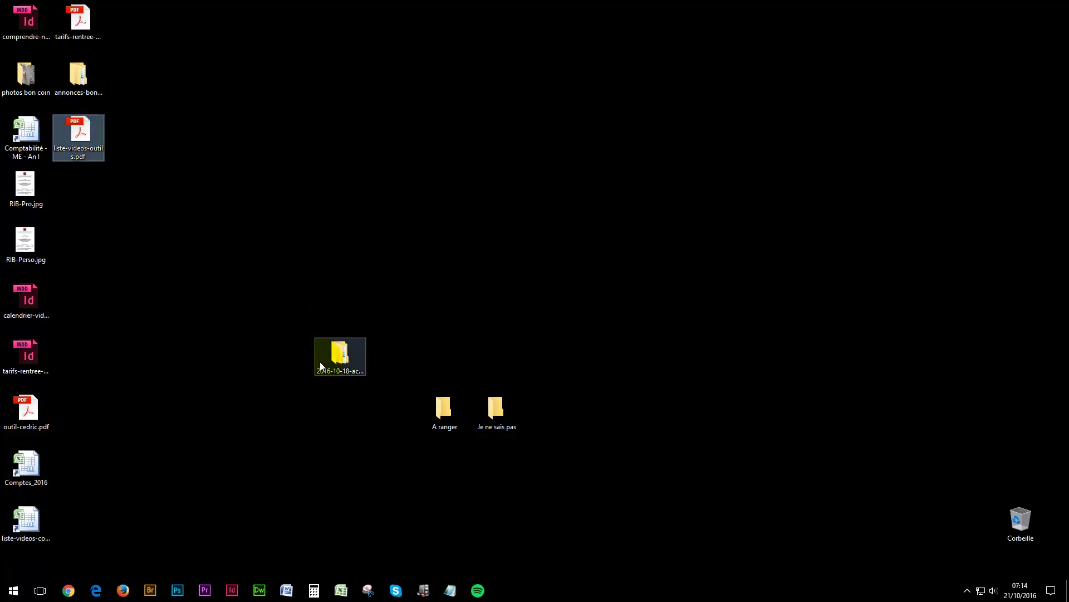
pyautogui.moveTo(340, 351); pyautogui.dragTo(80, 189)
# Place the A ranger and Je ne sais pas folders side by side in the empty area, apart from the icon columns.
pyautogui.moveTo(444, 411); pyautogui.dragTo(80, 244)
pyautogui.moveTo(496, 409); pyautogui.dragTo(294, 355)
pyautogui.moveTo(85, 251); pyautogui.dragTo(226, 350)
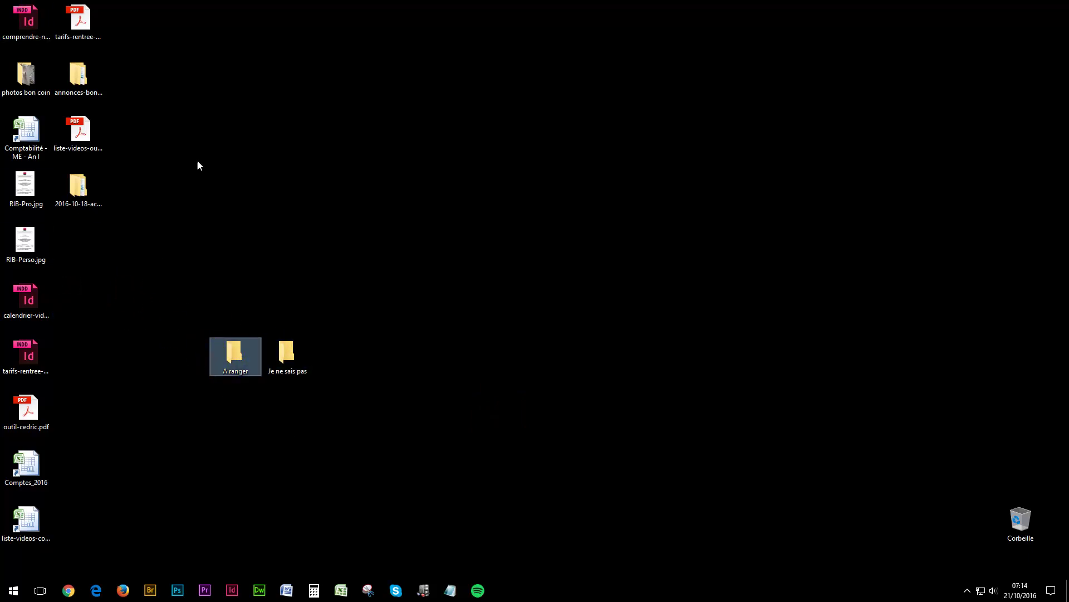